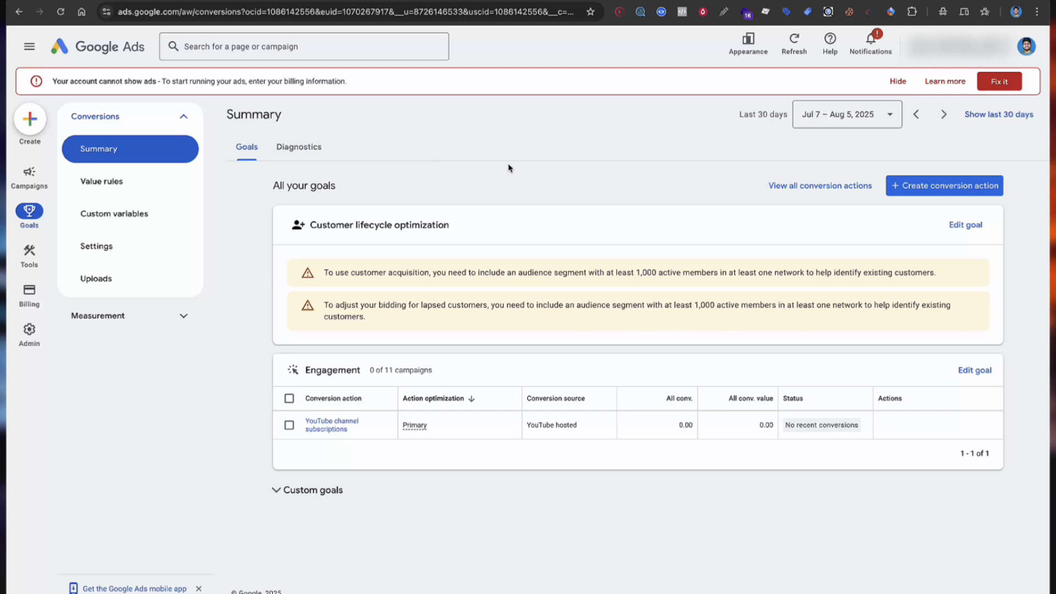
# Start a new conversion action in the Submit lead form category with the website as its conversion source.
pyautogui.click(919, 188)
pyautogui.click(315, 557)
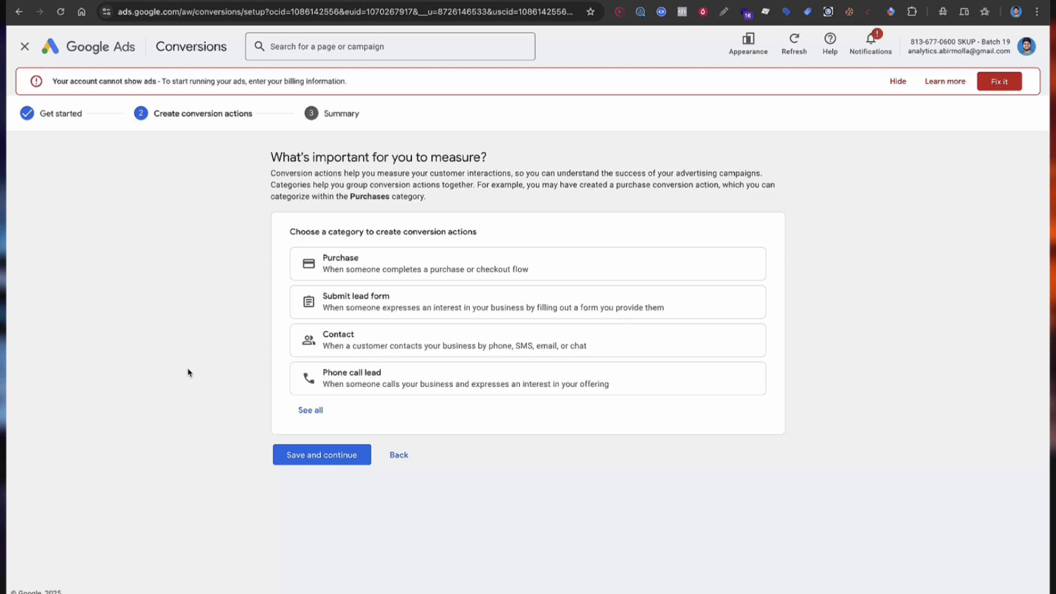
pyautogui.click(363, 300)
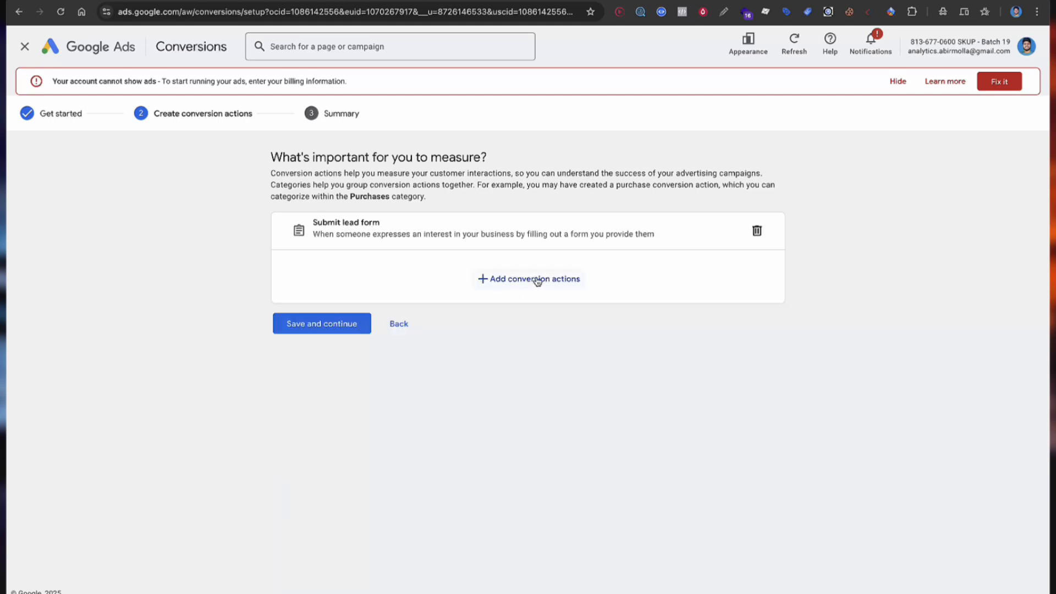
pyautogui.click(537, 280)
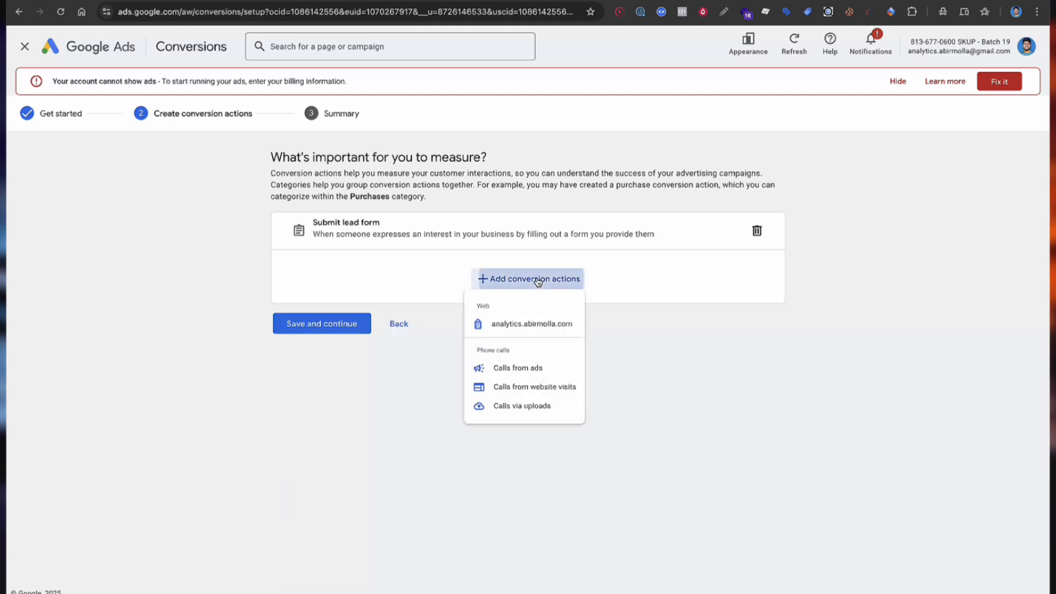
pyautogui.click(530, 328)
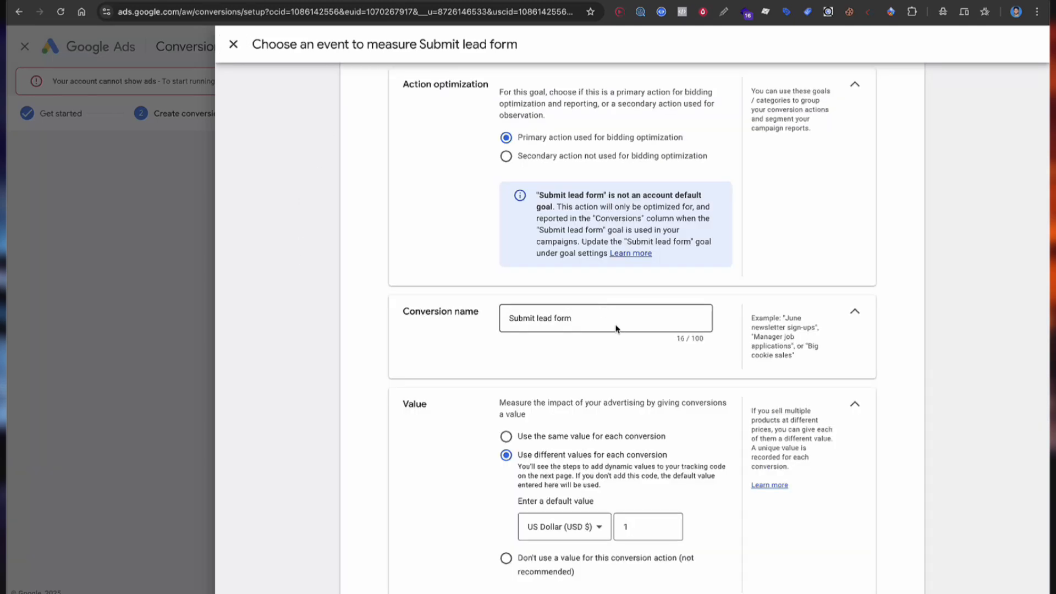
# Review the Submit lead form event's name, value, count and enhanced conversions settings, and accept them.
pyautogui.click(616, 328)
pyautogui.click(472, 342)
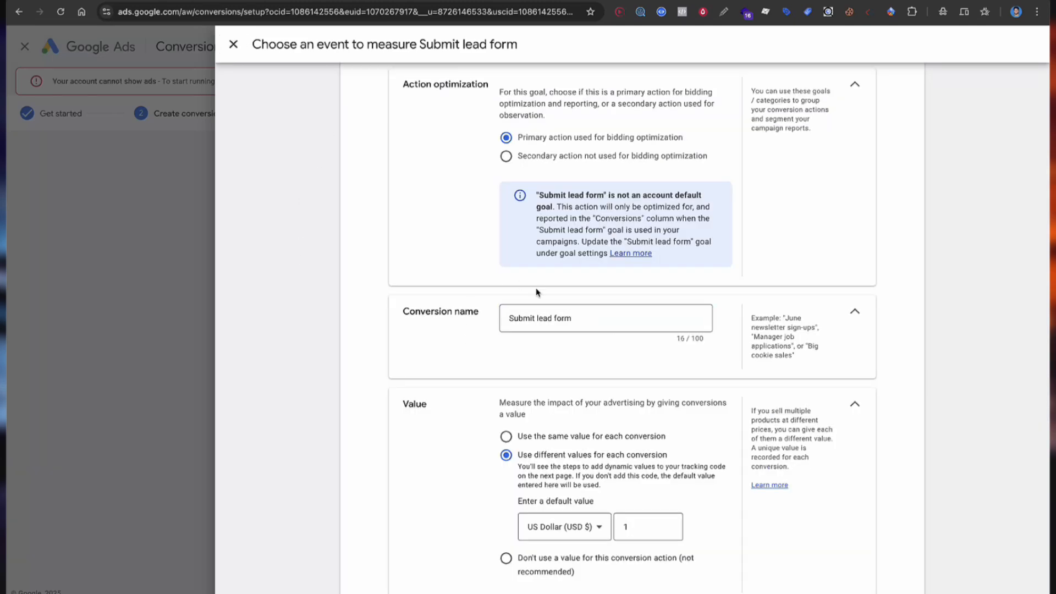
pyautogui.scroll(-5, 416, 285)
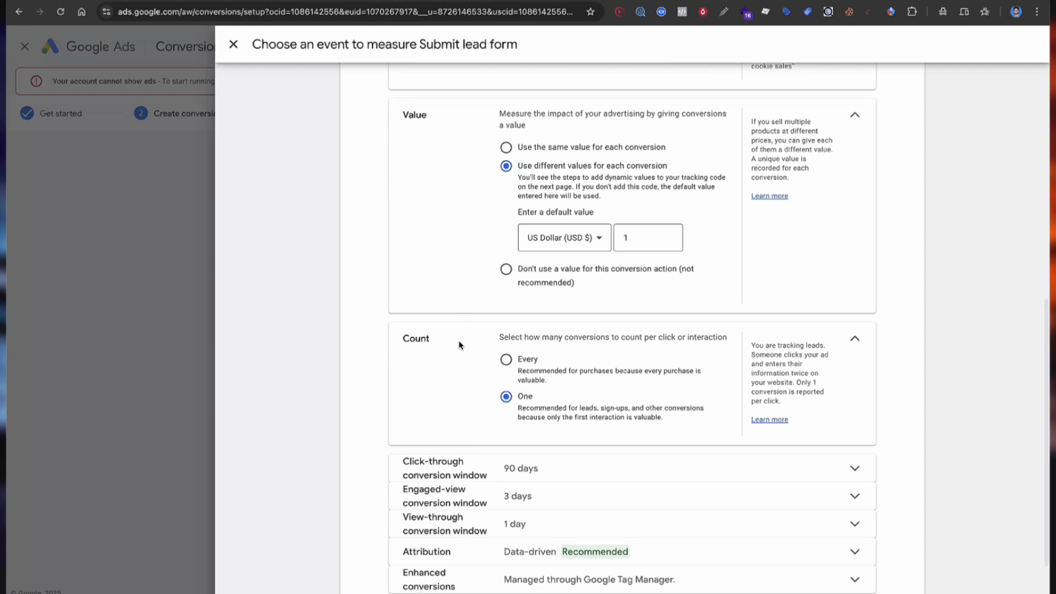
pyautogui.scroll(-2, 461, 347)
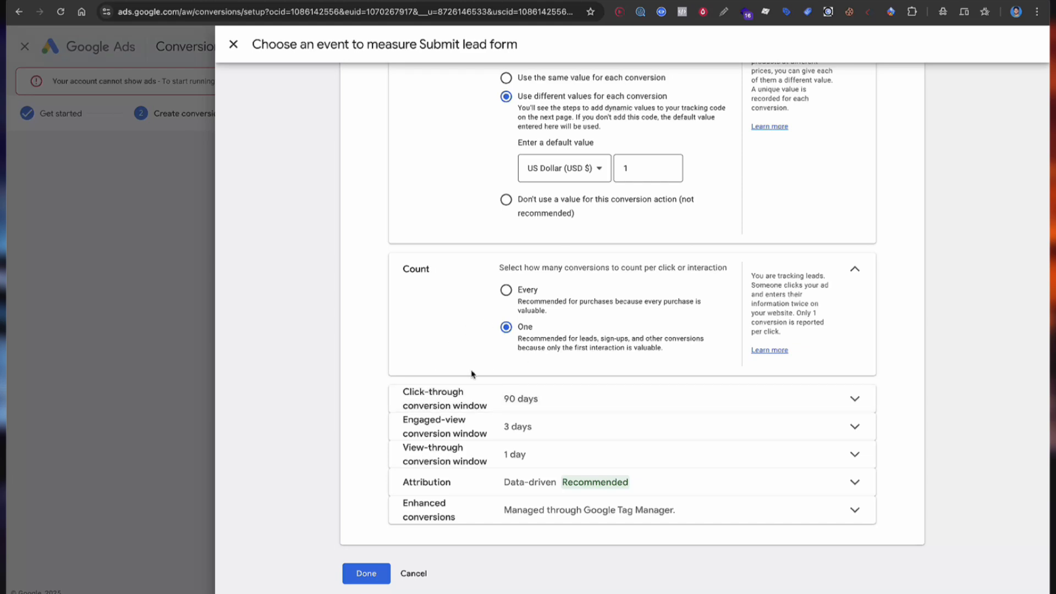
pyautogui.click(468, 514)
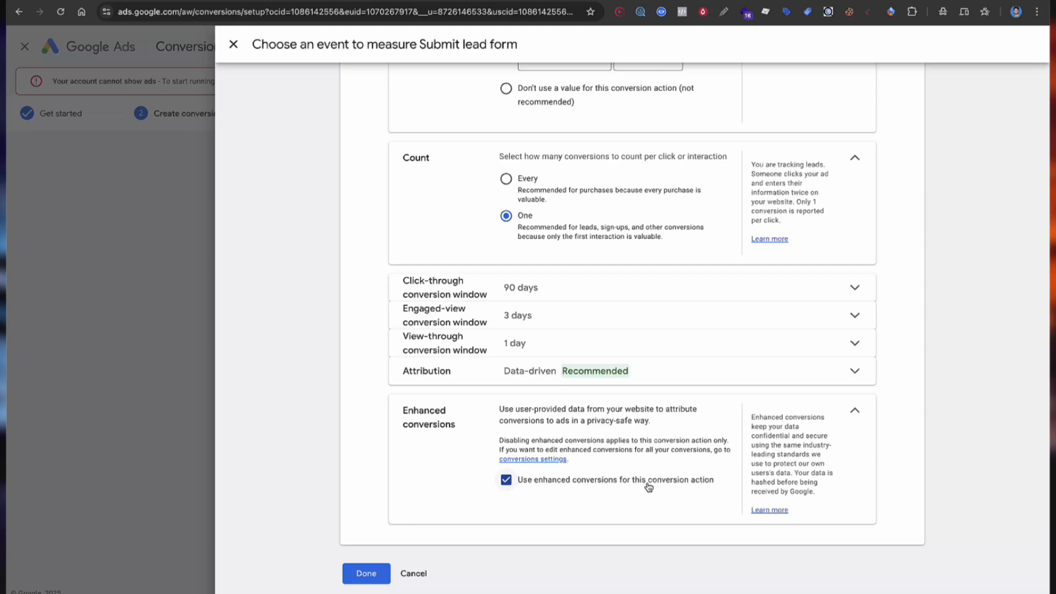
pyautogui.click(365, 573)
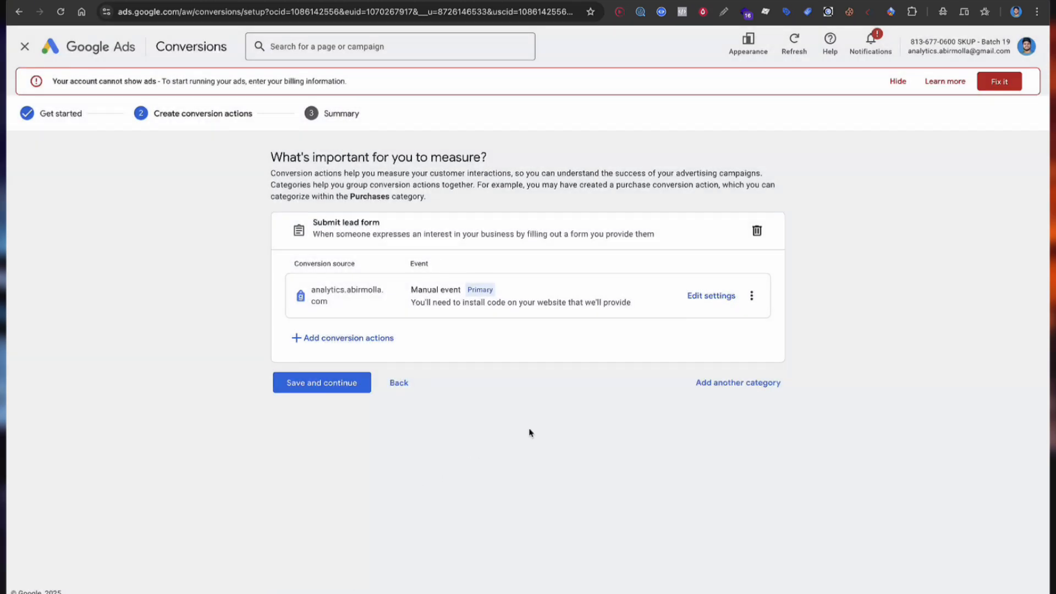
# Save the Submit lead form conversion action and show its Google Tag Manager setup instructions.
pyautogui.click(360, 394)
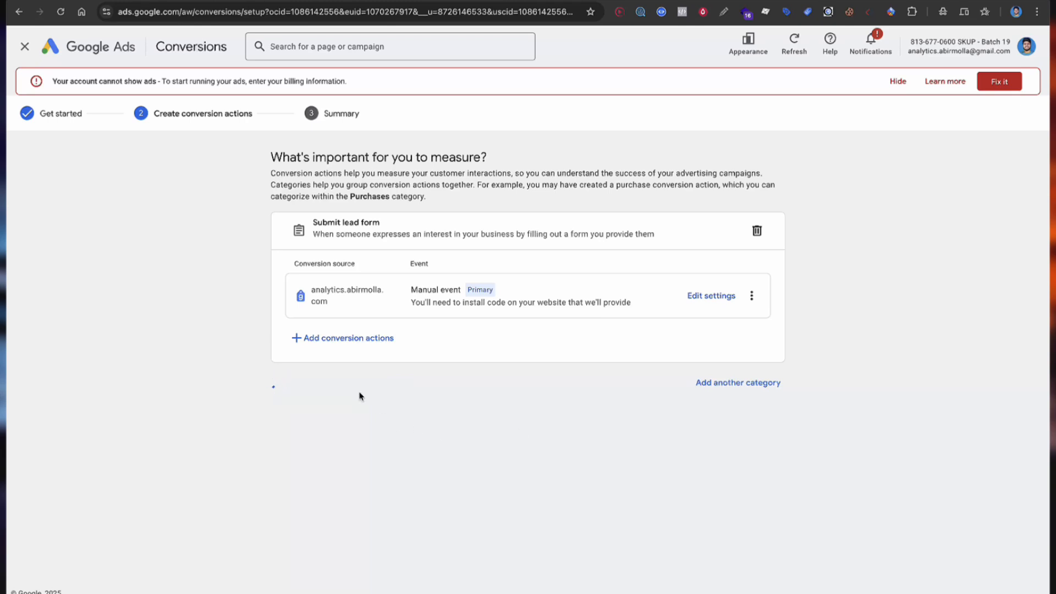
pyautogui.scroll(-1, 361, 395)
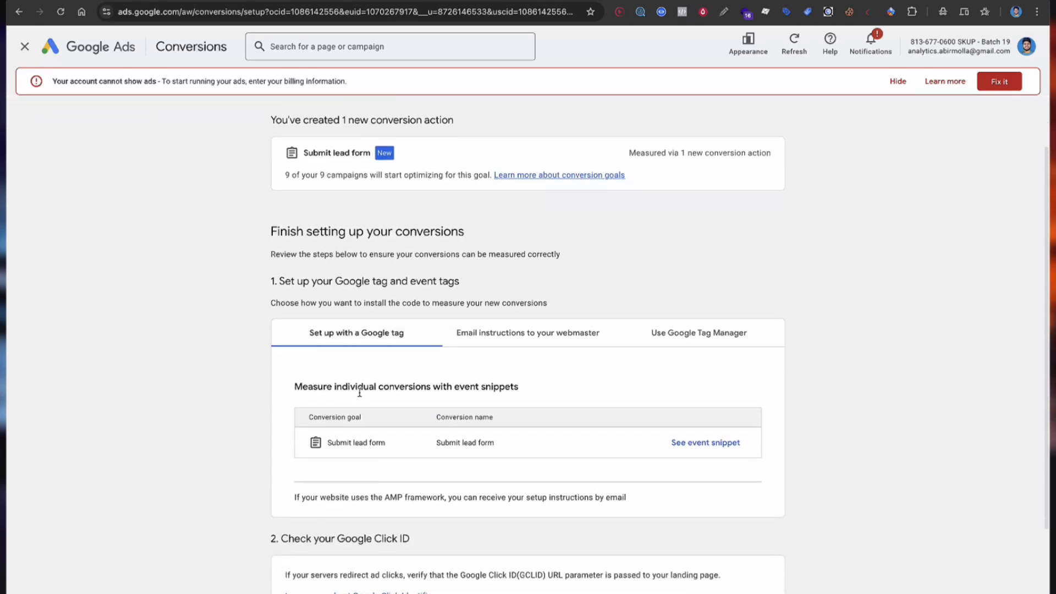
pyautogui.scroll(-1, 243, 349)
pyautogui.scroll(-1, 243, 349)
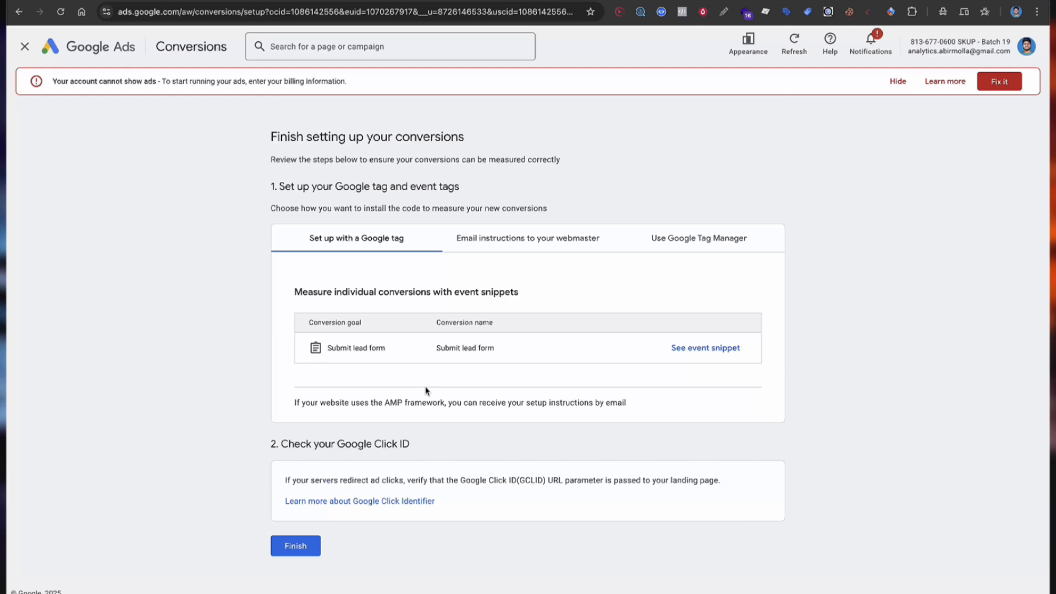
pyautogui.click(656, 242)
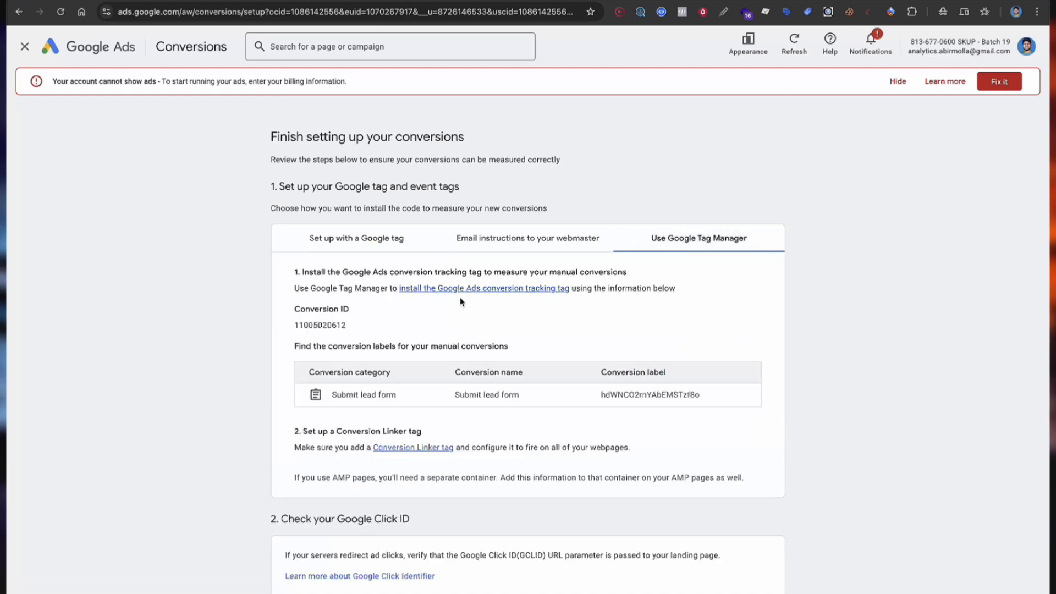
# Examine the conversion ID and conversion label given for the Submit lead form action.
pyautogui.doubleClick(335, 324)
pyautogui.doubleClick(645, 397)
pyautogui.click(175, 322)
pyautogui.scroll(1, 176, 322)
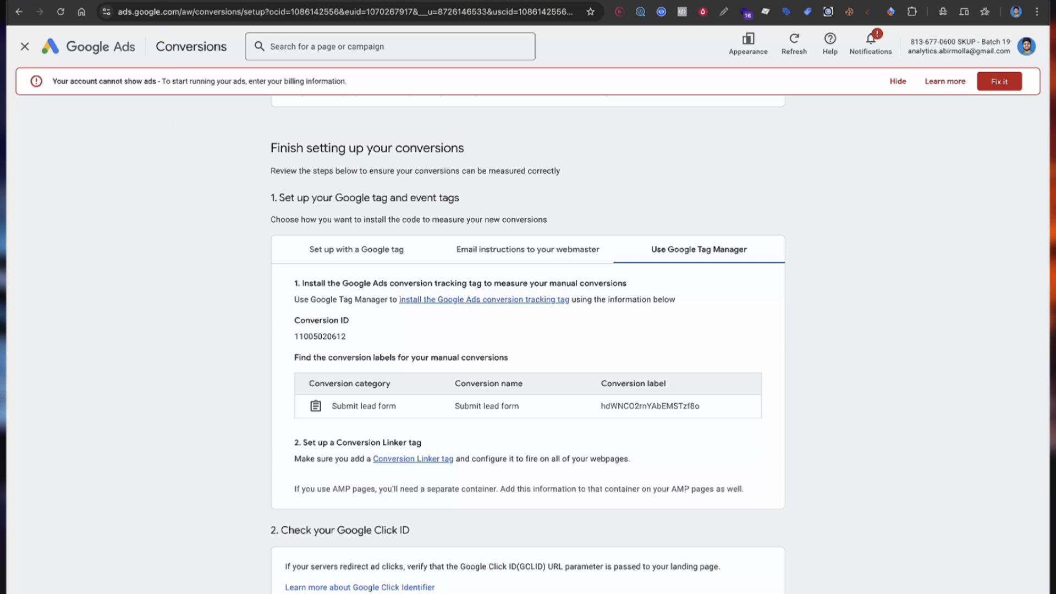
# Switch to Tag Manager and look over the new account form's account name, country, container name and target platform fields.
pyautogui.click(185, 0)
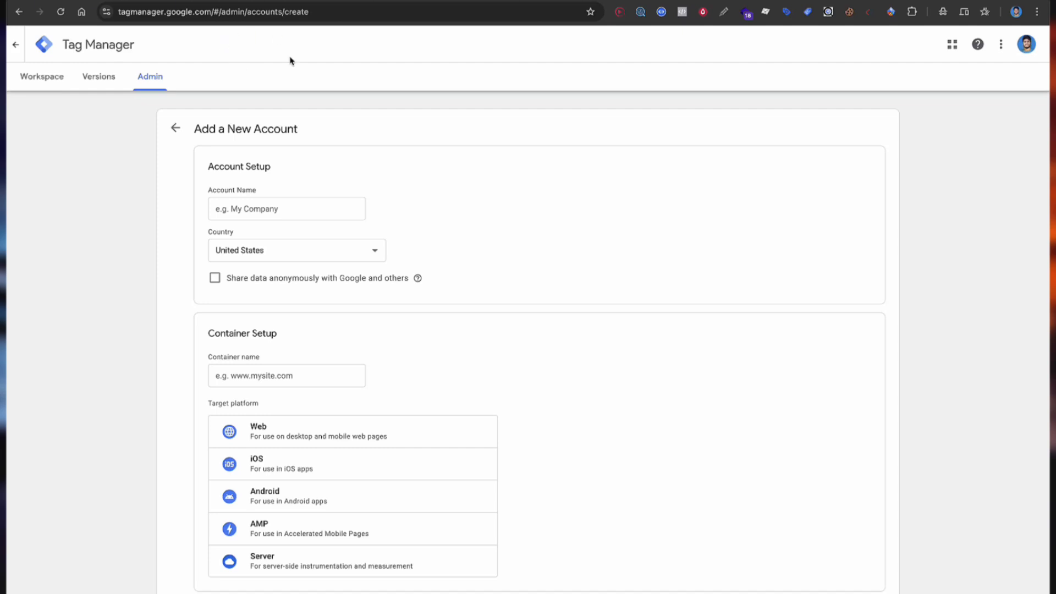
pyautogui.scroll(-3, 318, 80)
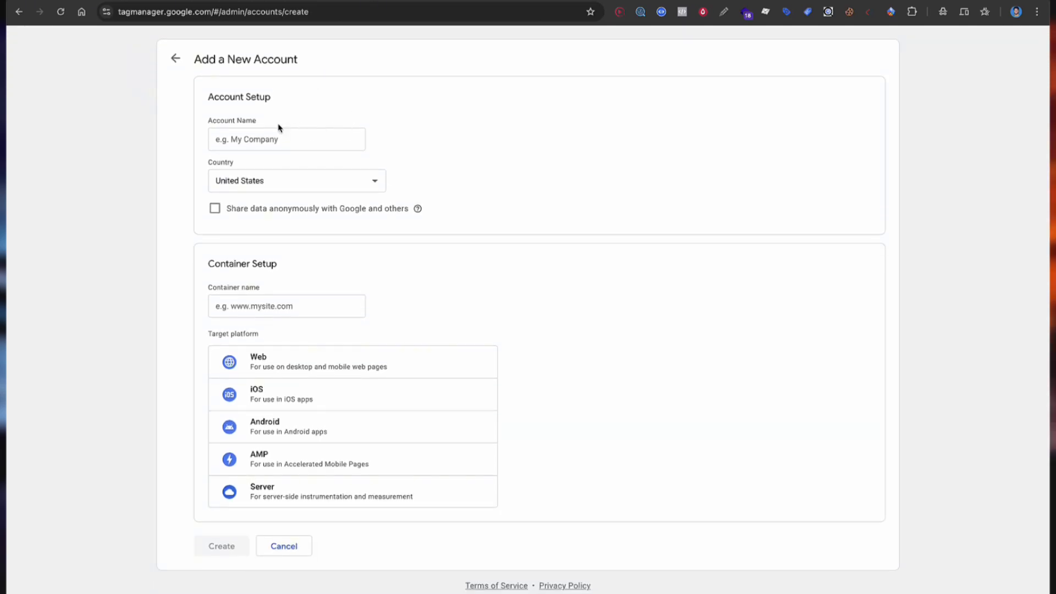
pyautogui.click(278, 139)
pyautogui.click(242, 181)
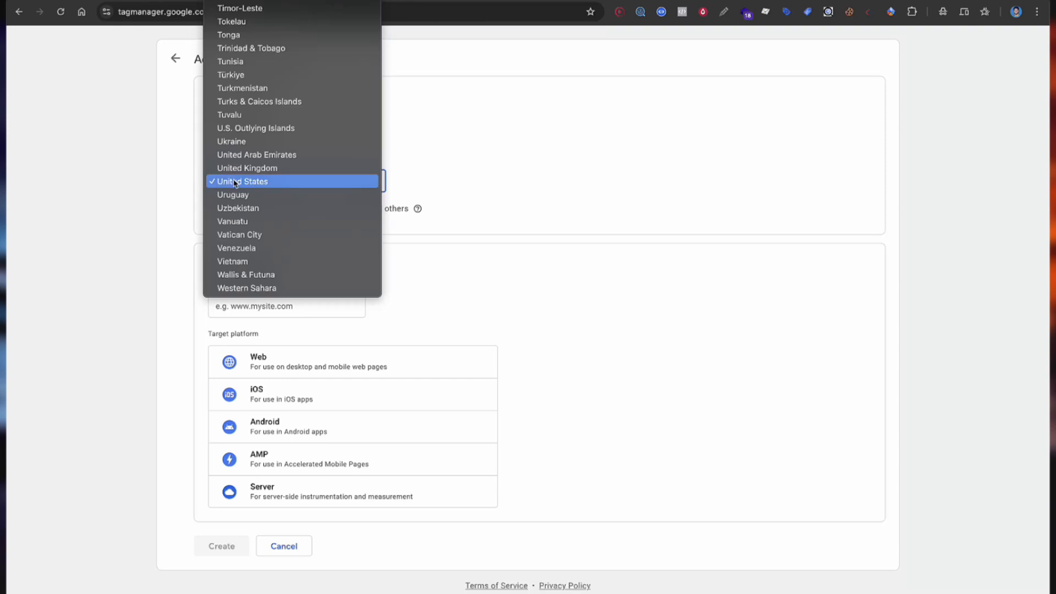
pyautogui.click(235, 183)
pyautogui.click(323, 300)
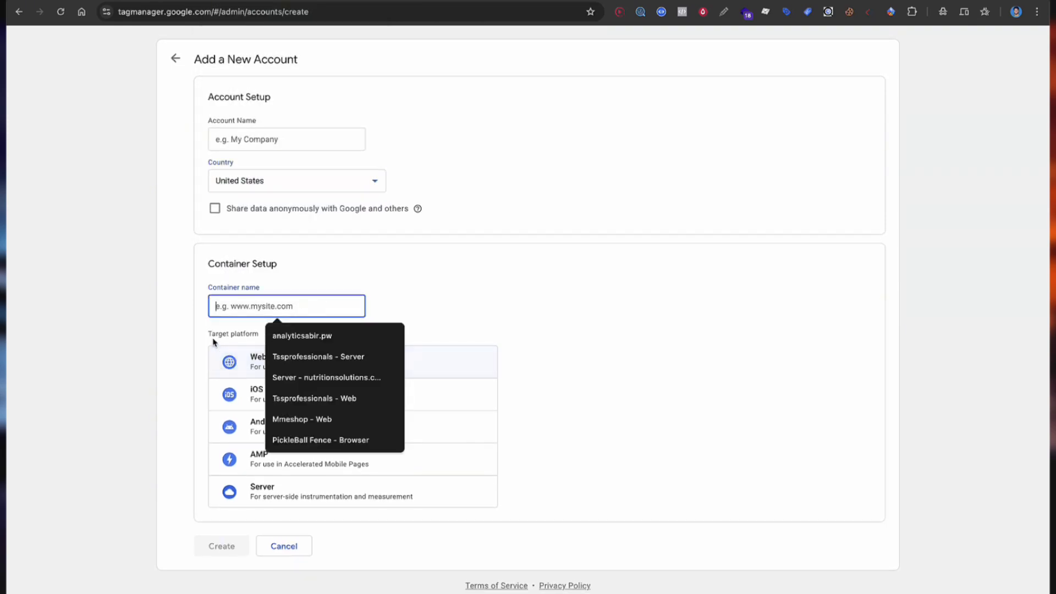
pyautogui.click(233, 361)
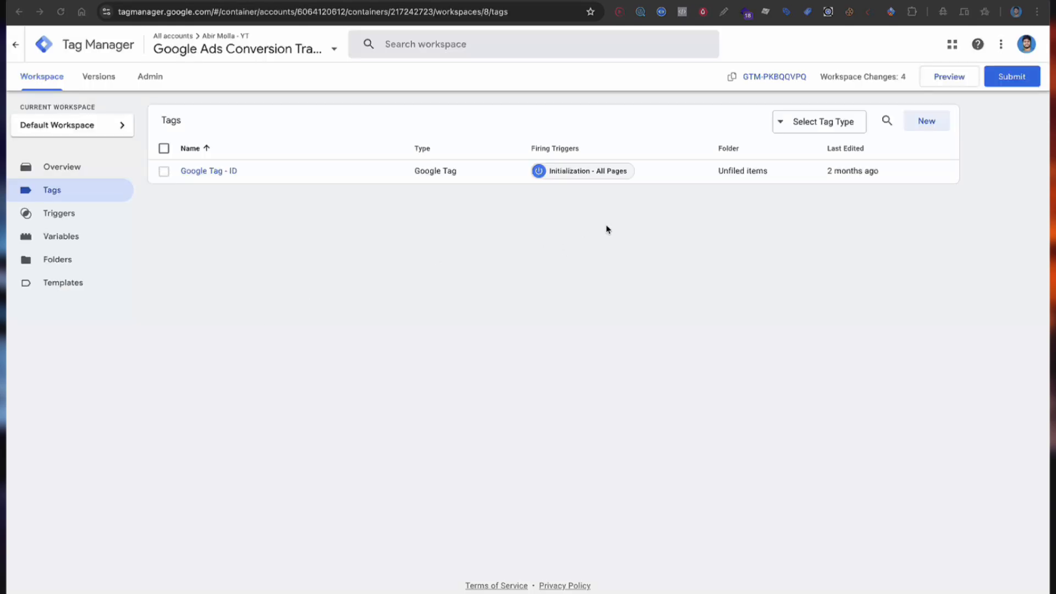
# Copy the Tag Manager container's head snippet and open header.php of the OceanWP theme in WordPress's Theme File Editor.
pyautogui.click(763, 78)
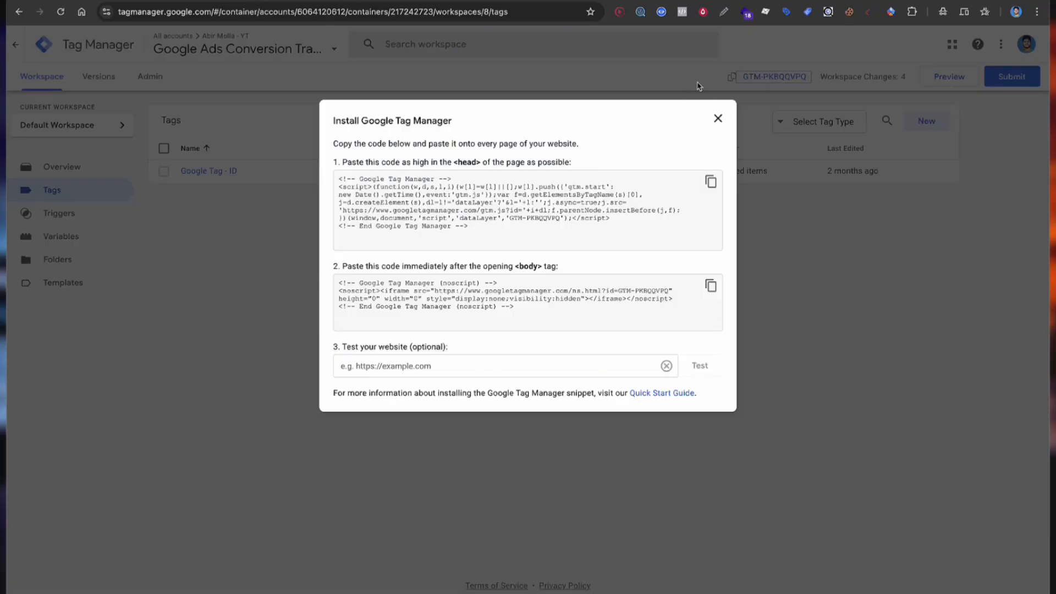
pyautogui.click(708, 182)
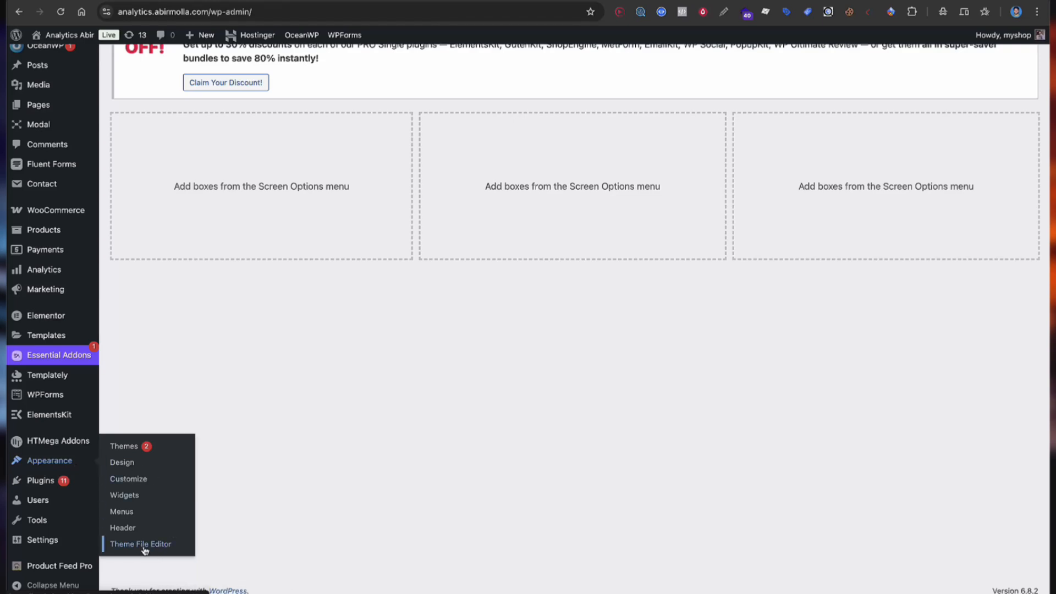
pyautogui.click(145, 545)
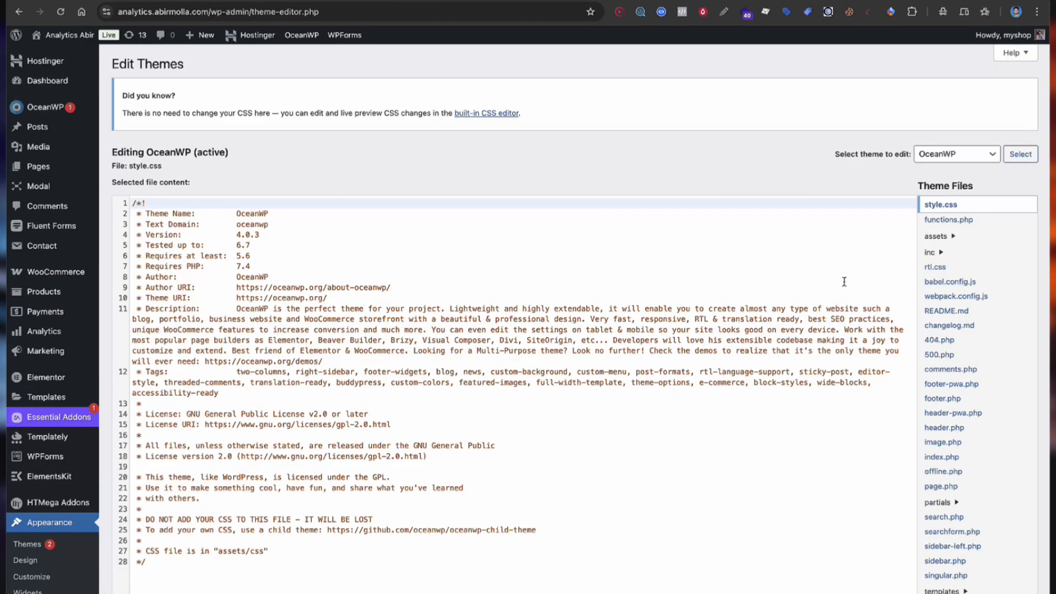
pyautogui.scroll(-2, 886, 325)
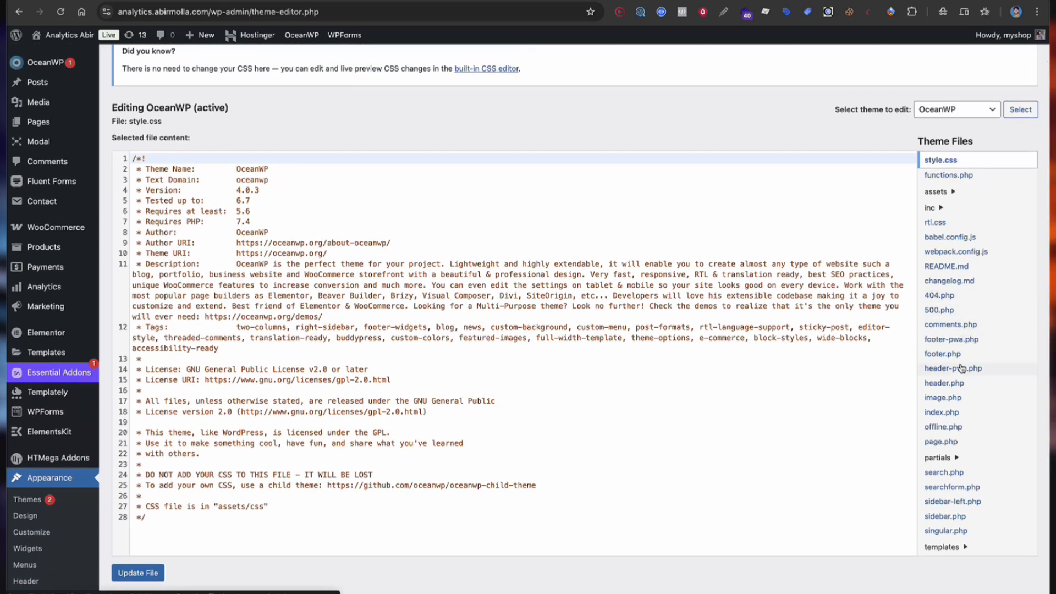
pyautogui.click(943, 384)
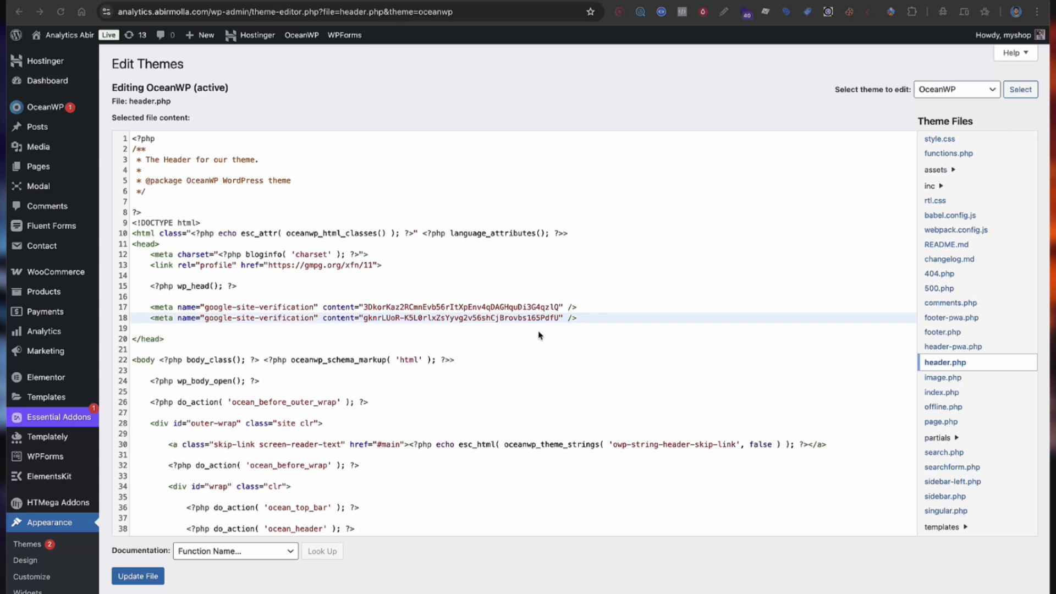
# Paste the Google Tag Manager snippet just above the closing head tag in header.php and update the file.
pyautogui.doubleClick(230, 332)
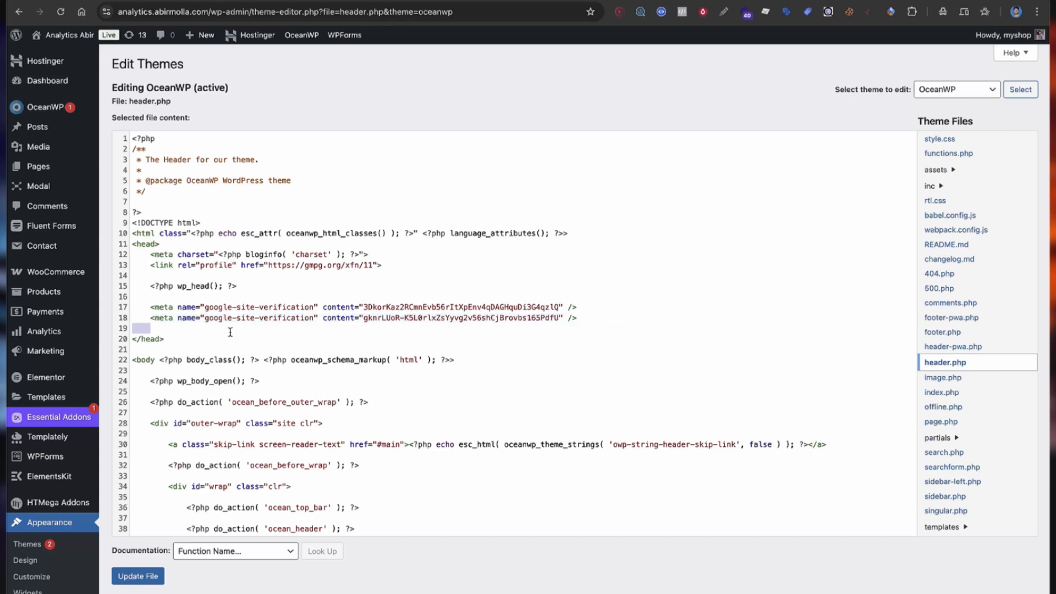
pyautogui.click(230, 332)
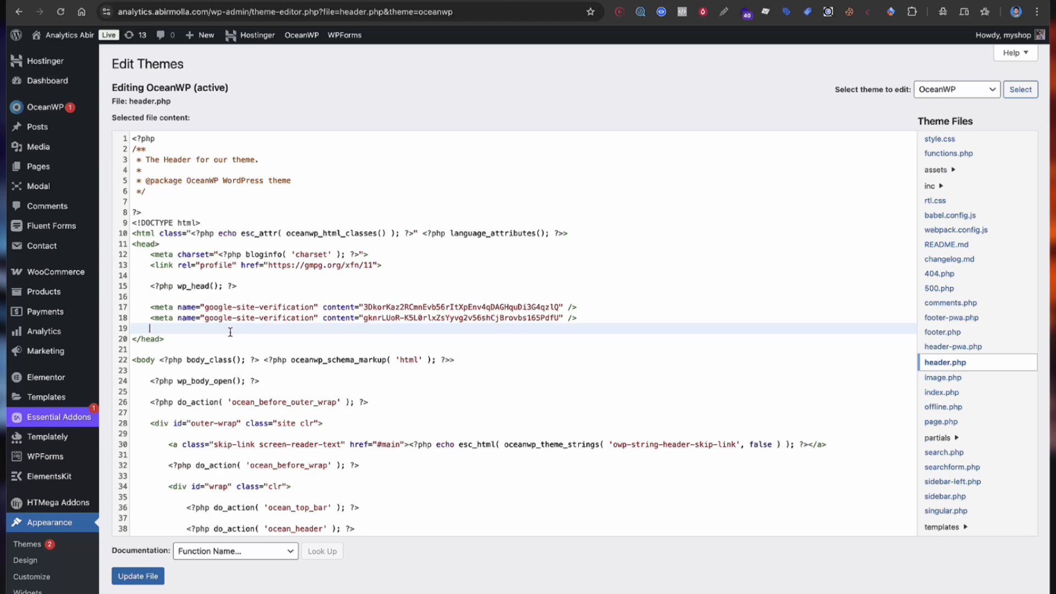
pyautogui.hotkey('ctrl', 'v')
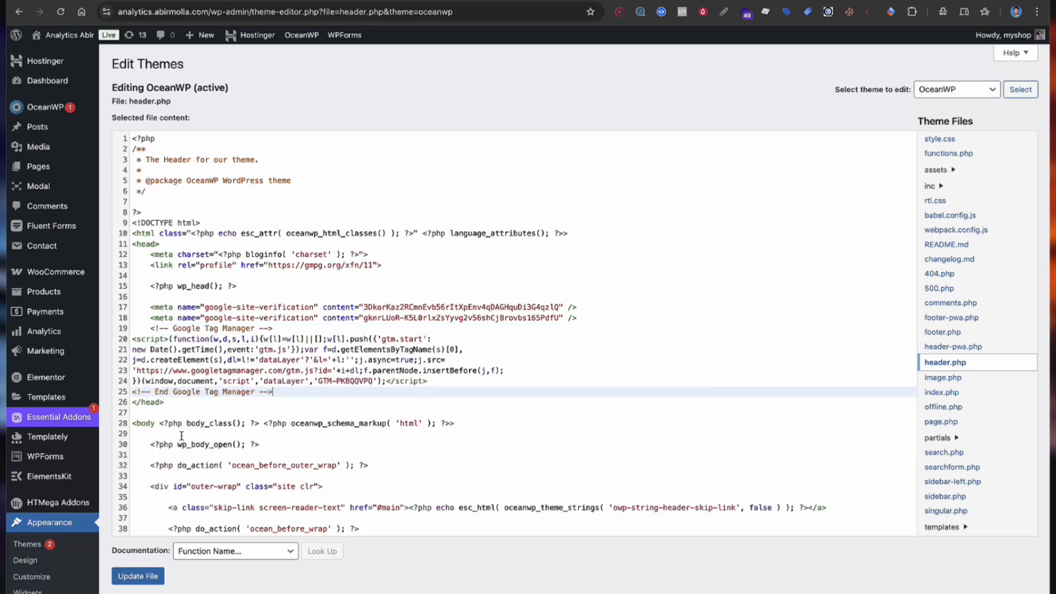
pyautogui.click(137, 576)
pyautogui.scroll(-3, 536, 443)
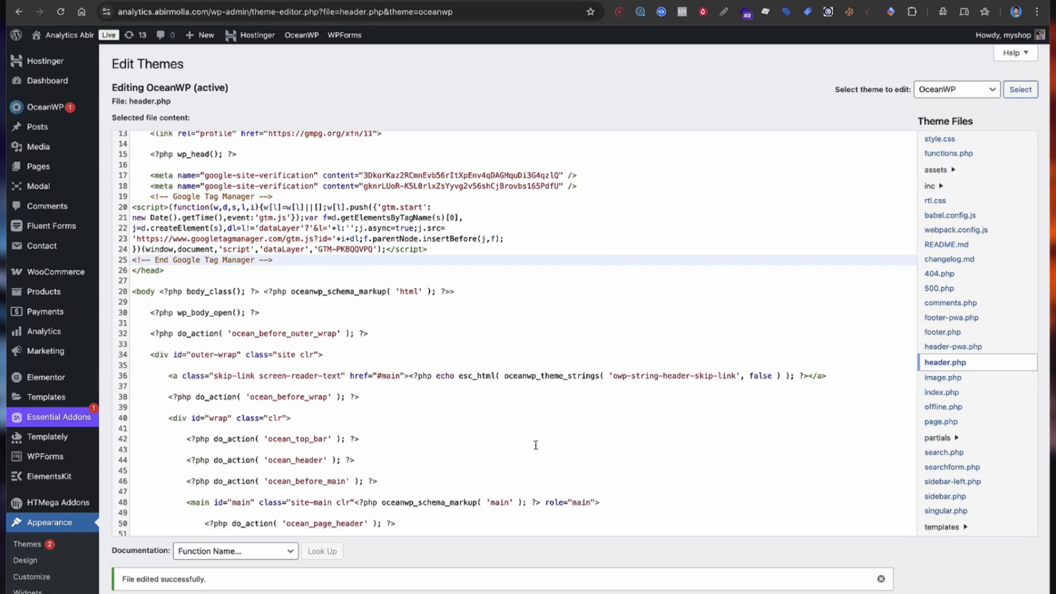
pyautogui.scroll(-3, 536, 445)
pyautogui.scroll(-1, 535, 445)
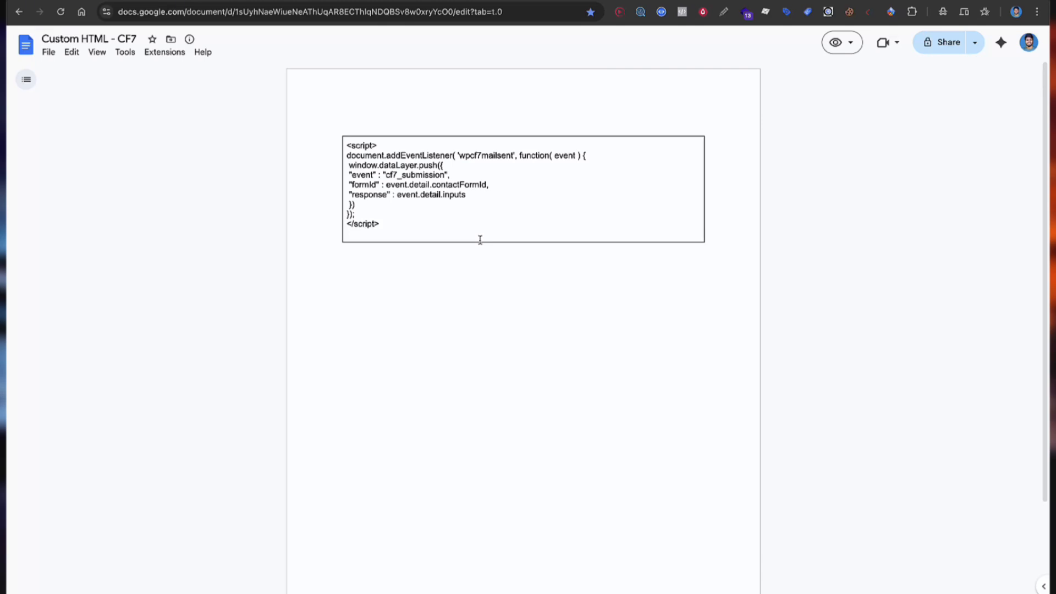
# Copy the form submission listener script from the Custom HTML - CF7 document and start a new Custom HTML tag in Tag Manager.
pyautogui.moveTo(349, 233); pyautogui.dragTo(343, 147)
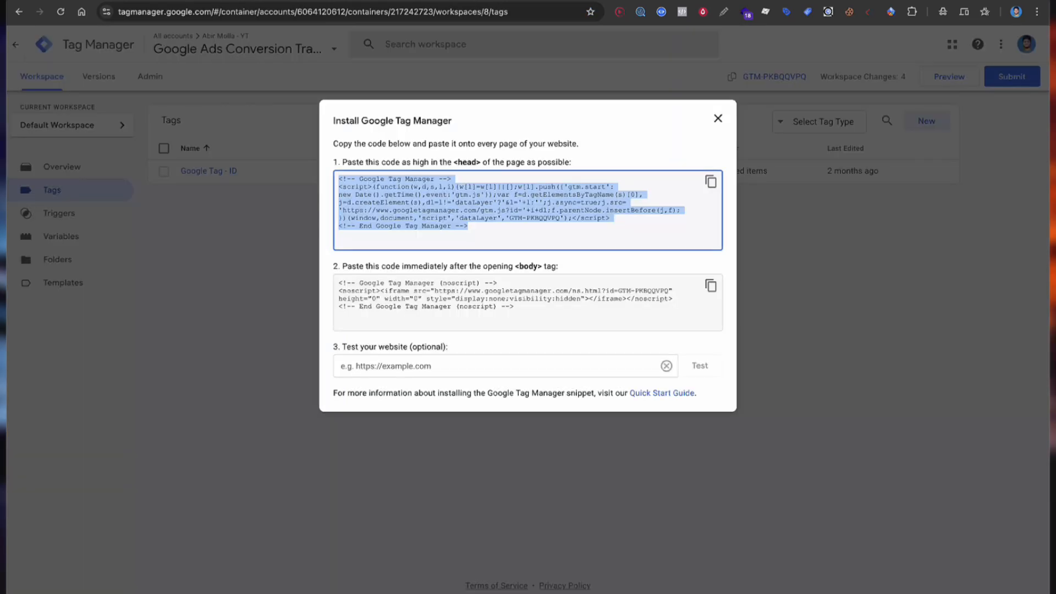
pyautogui.click(720, 122)
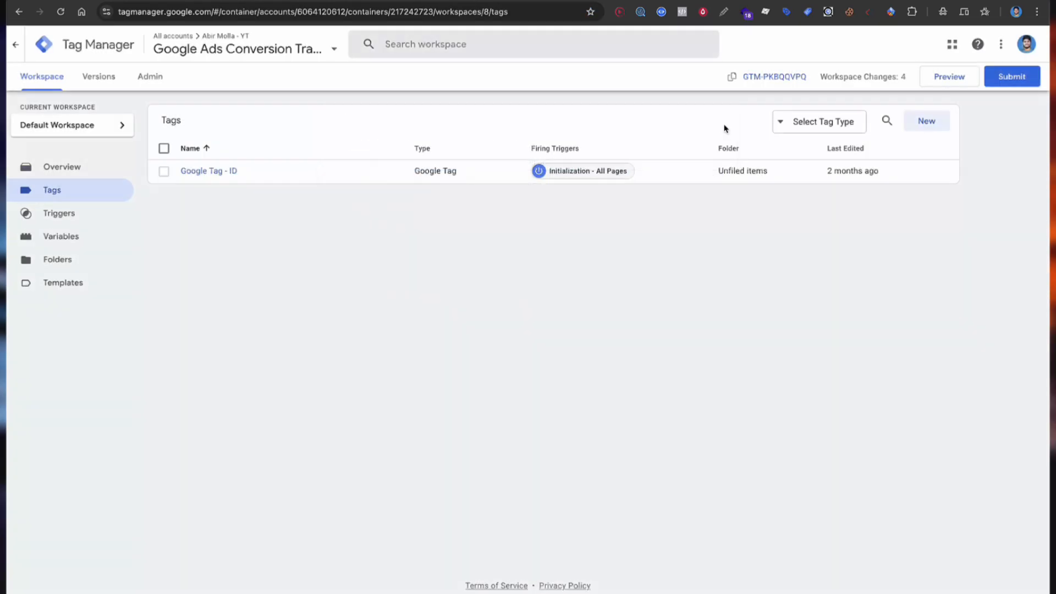
pyautogui.click(926, 122)
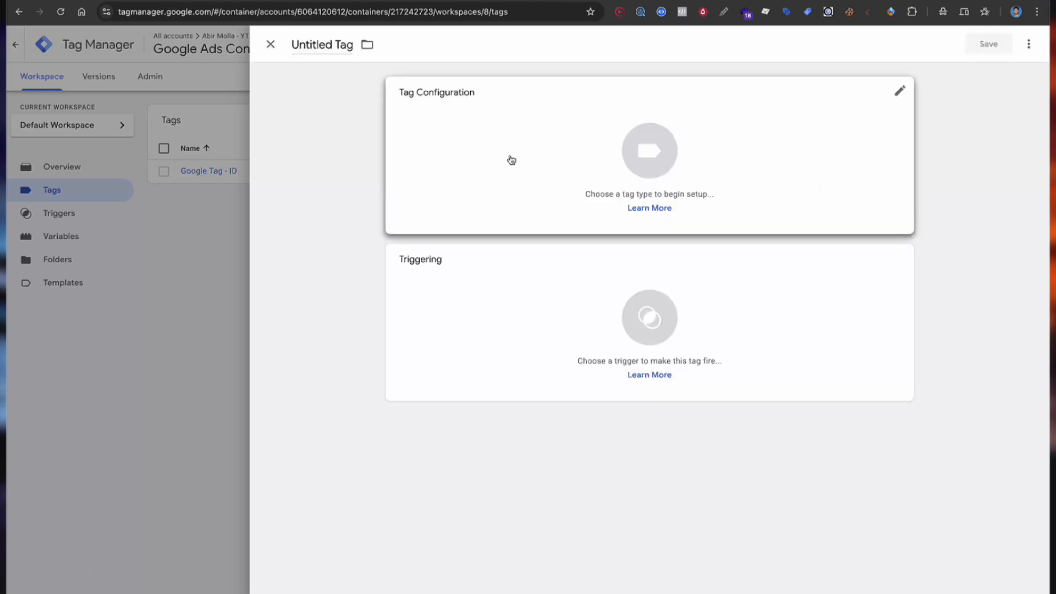
pyautogui.click(511, 160)
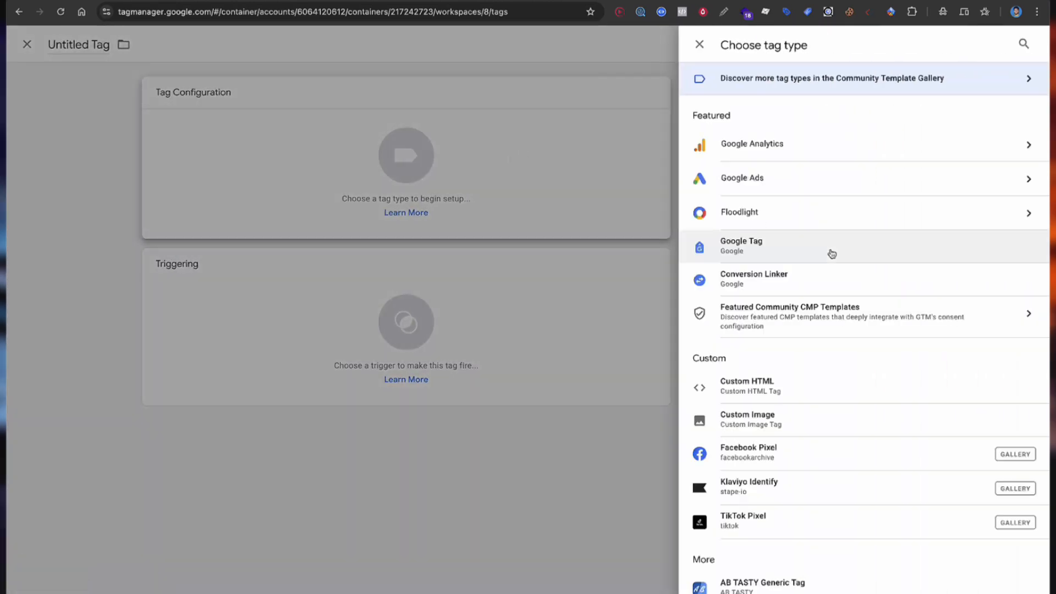
pyautogui.scroll(-3, 862, 280)
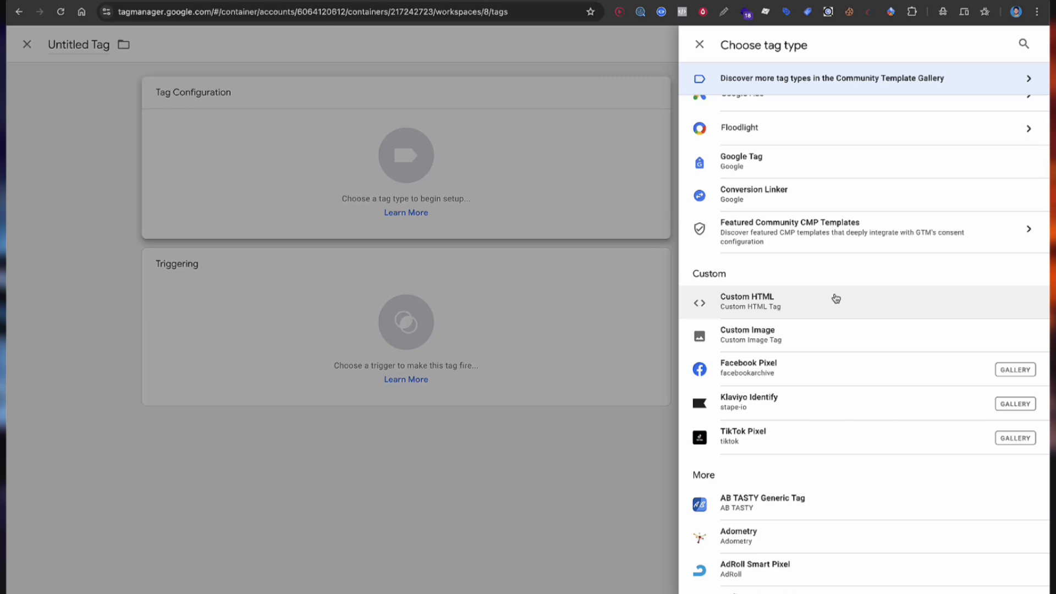
pyautogui.click(835, 297)
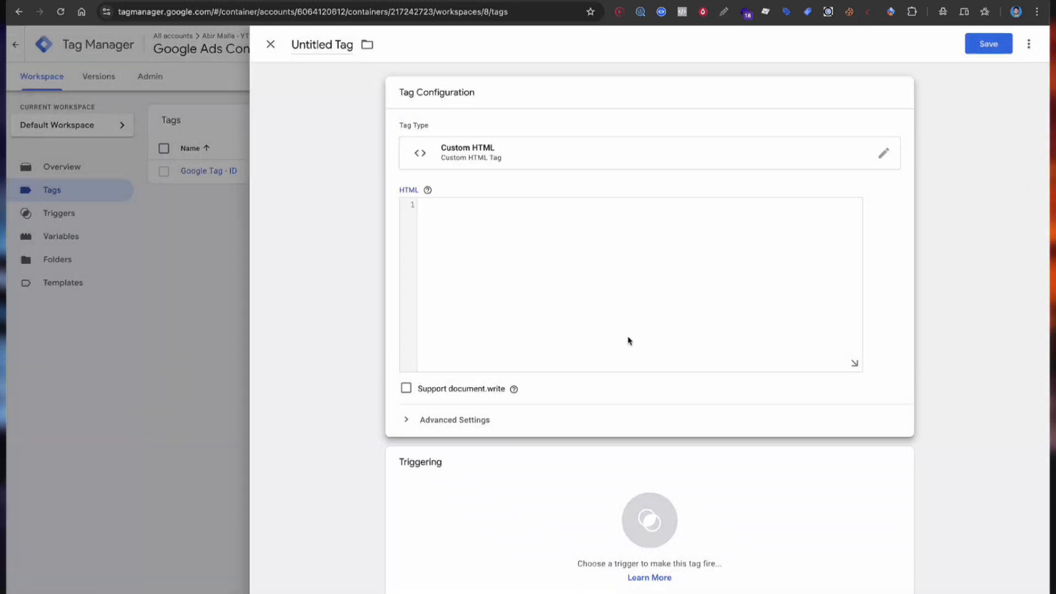
# Paste the form listener script into the Custom HTML tag and name the tag "Custom HTML - CF7", copying the document's title.
pyautogui.hotkey('ctrl', 'v')
pyautogui.click(342, 160)
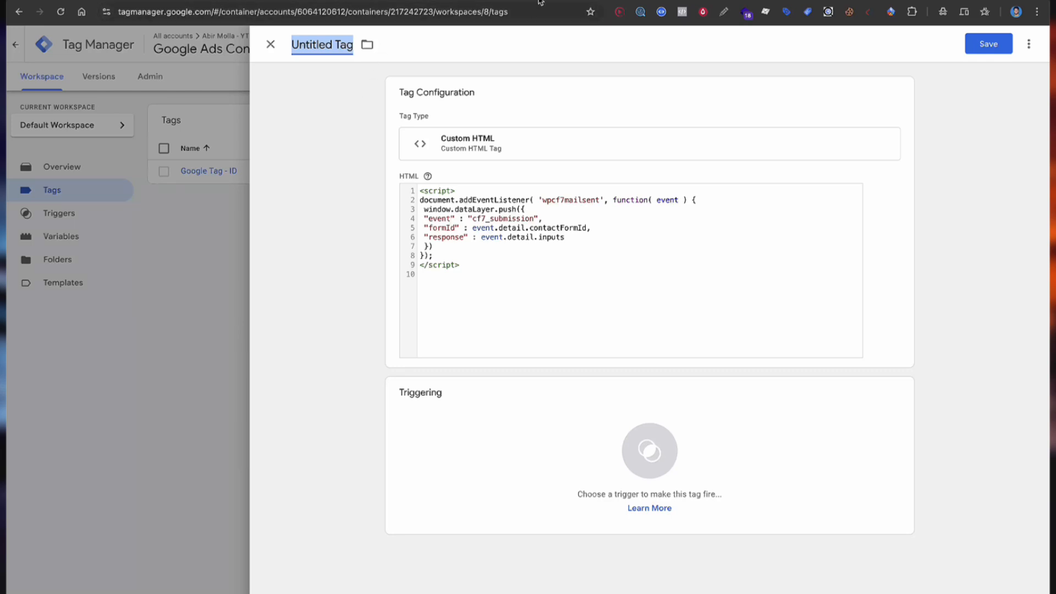
pyautogui.click(577, 1)
pyautogui.click(108, 38)
pyautogui.hotkey('ctrl', 'c')
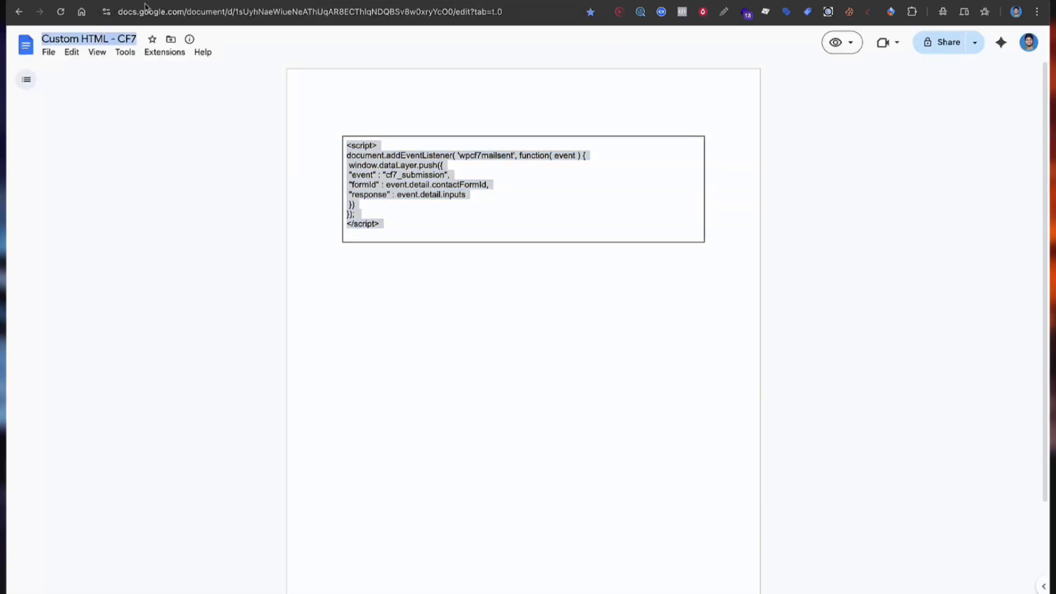
pyautogui.click(165, 1)
pyautogui.hotkey('ctrl', 'v')
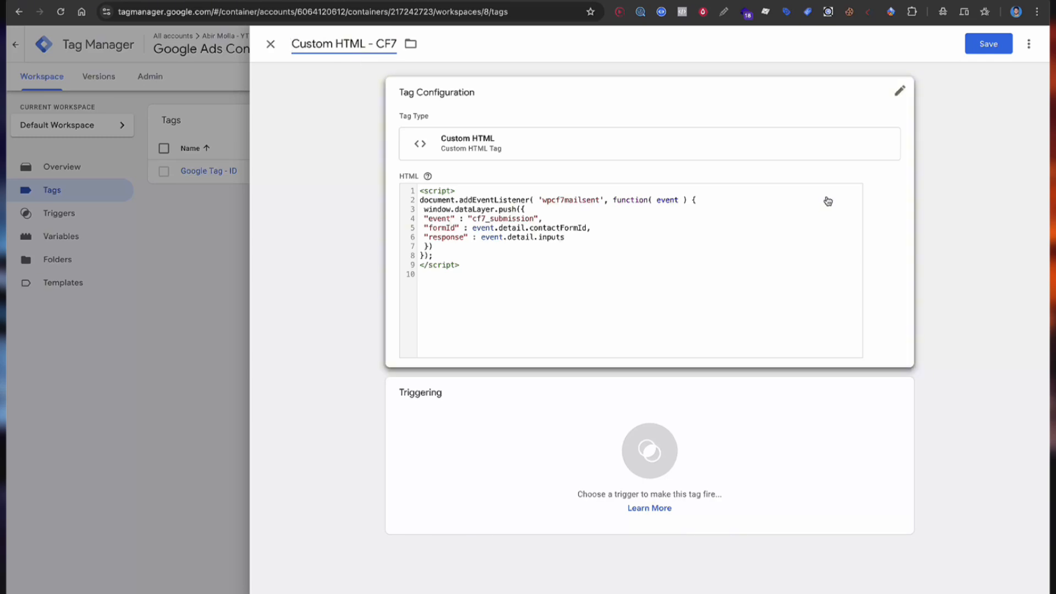
# Set the Custom HTML - CF7 tag to fire on All Pages and save it.
pyautogui.click(711, 394)
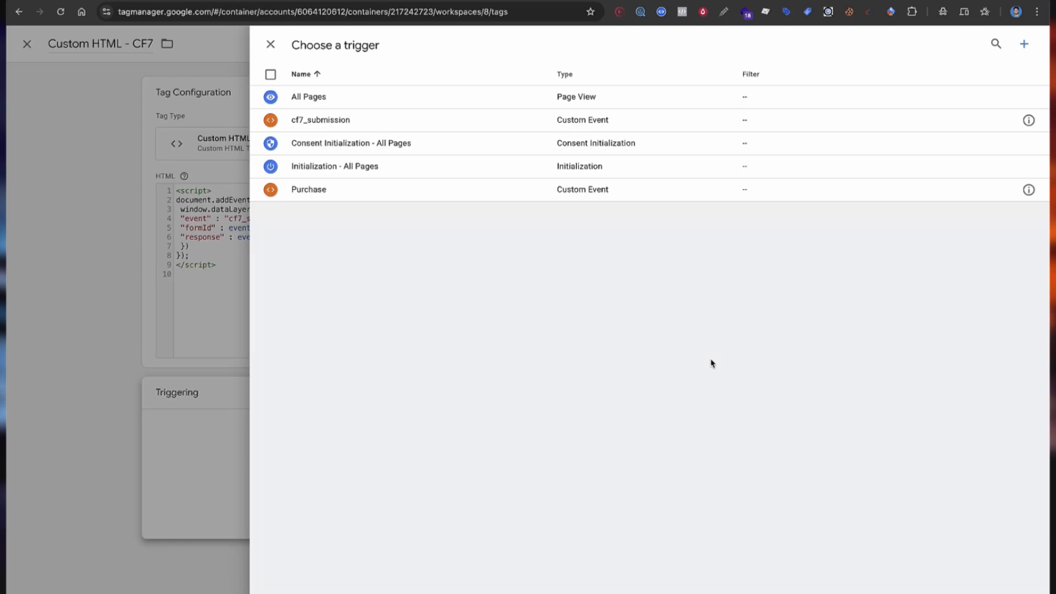
pyautogui.click(424, 105)
pyautogui.press('Escape')
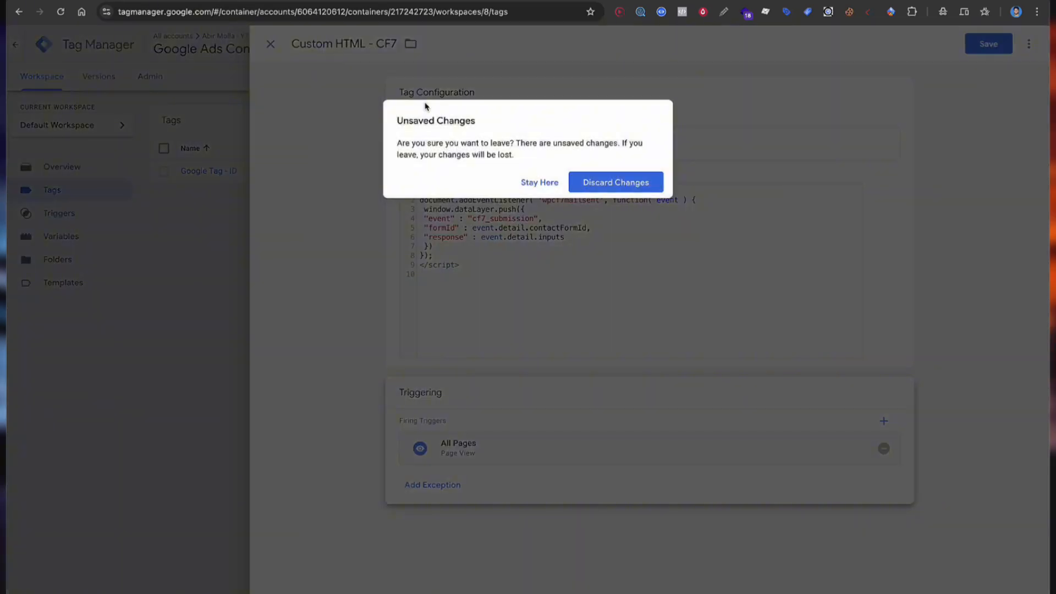
pyautogui.click(528, 182)
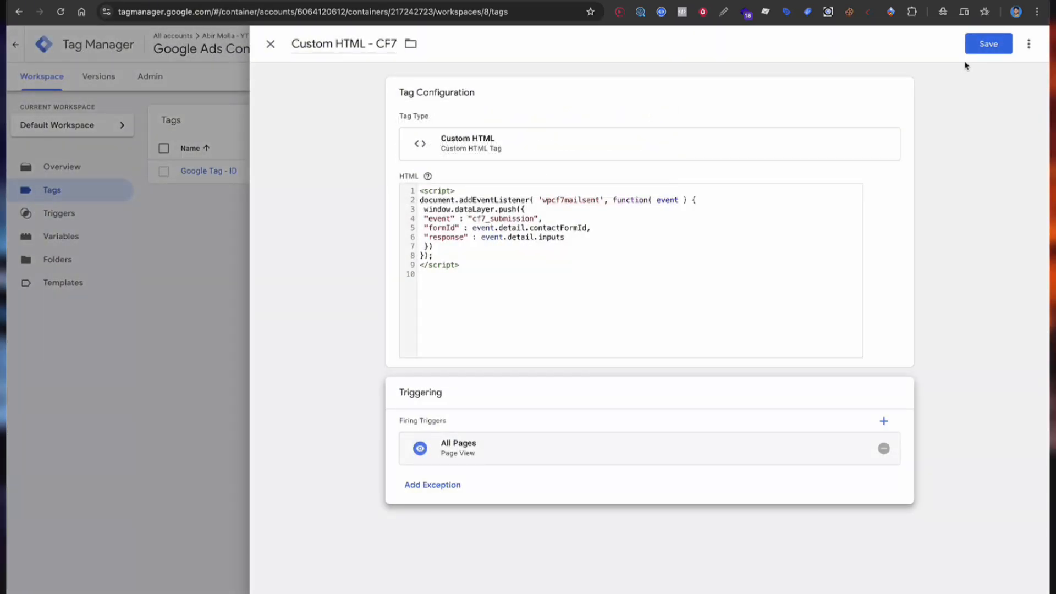
pyautogui.click(975, 45)
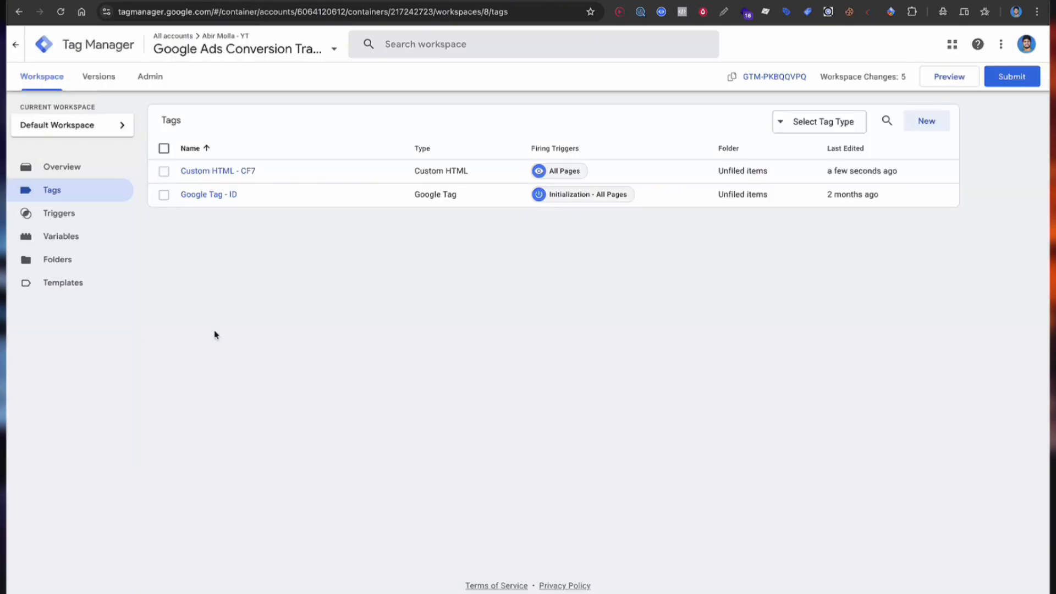
# Preview the container on the website and submit its Contact Us form with a test name, email and phone number.
pyautogui.click(949, 76)
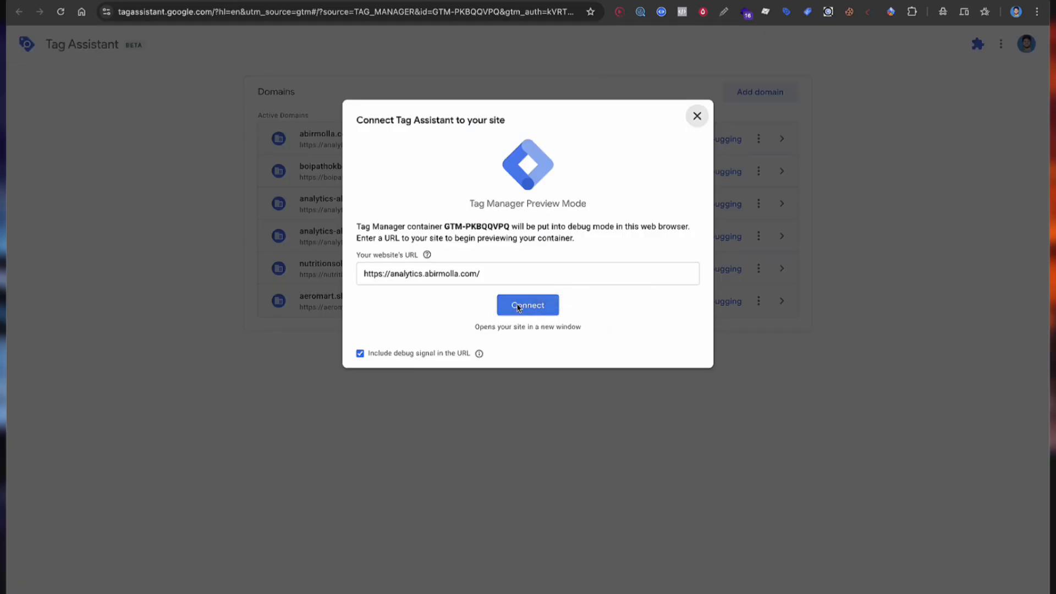
pyautogui.click(518, 308)
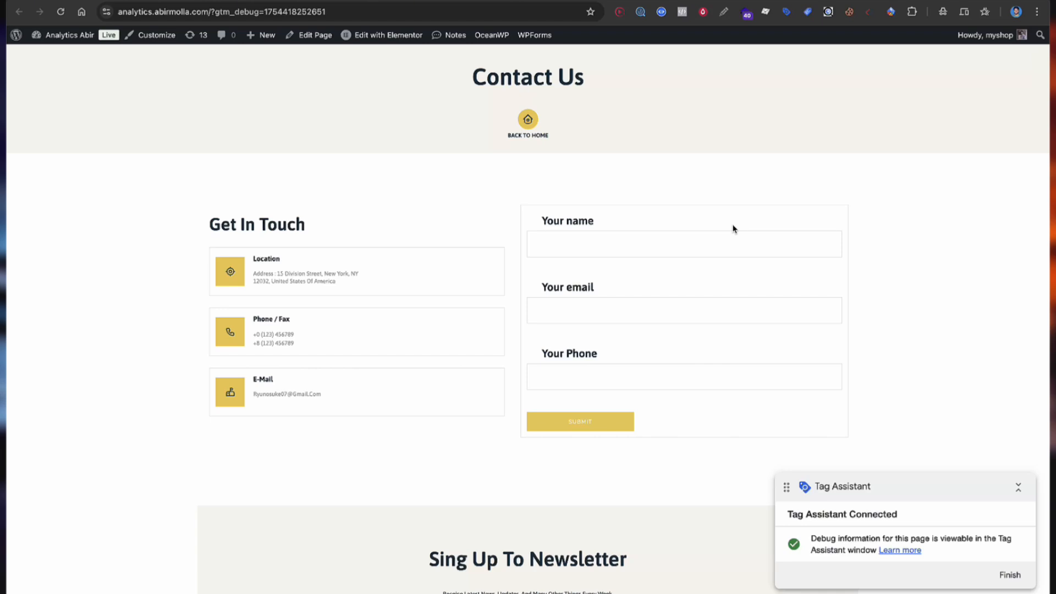
pyautogui.scroll(-1, 732, 229)
pyautogui.click(653, 222)
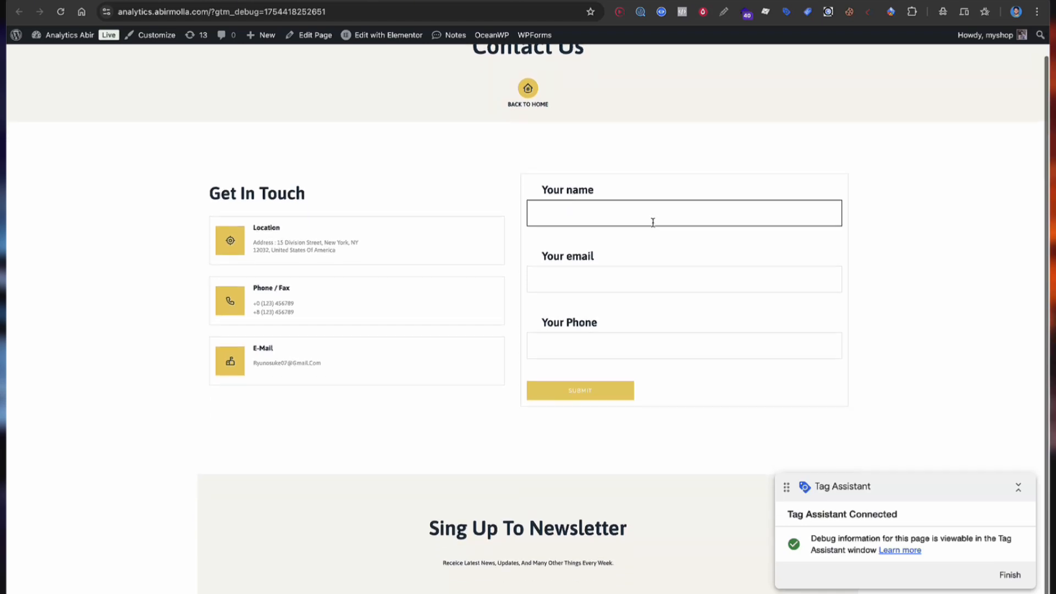
pyautogui.click(628, 243)
pyautogui.click(598, 334)
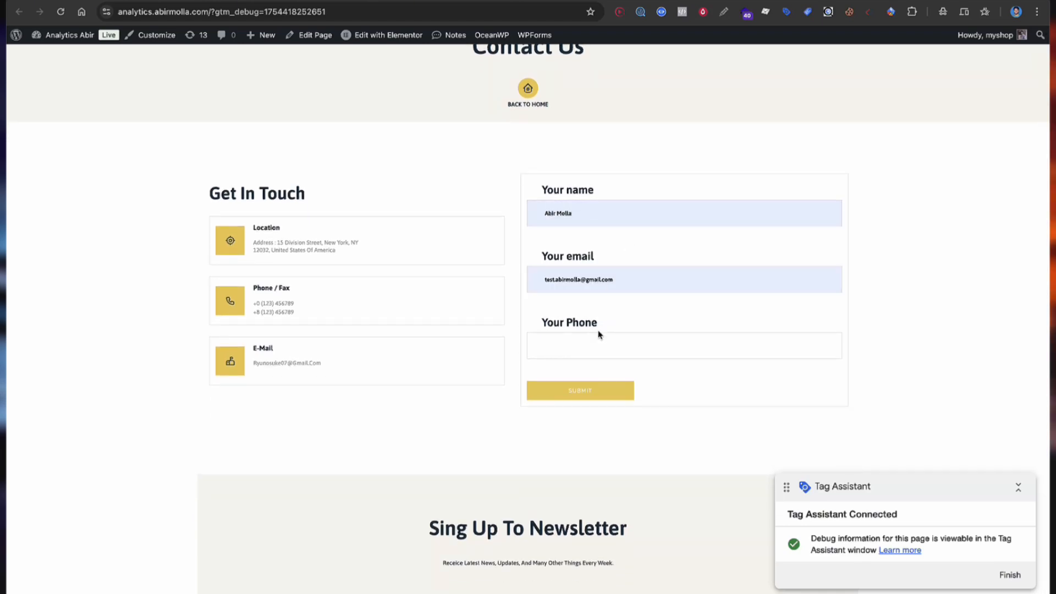
pyautogui.click(613, 380)
pyautogui.click(591, 393)
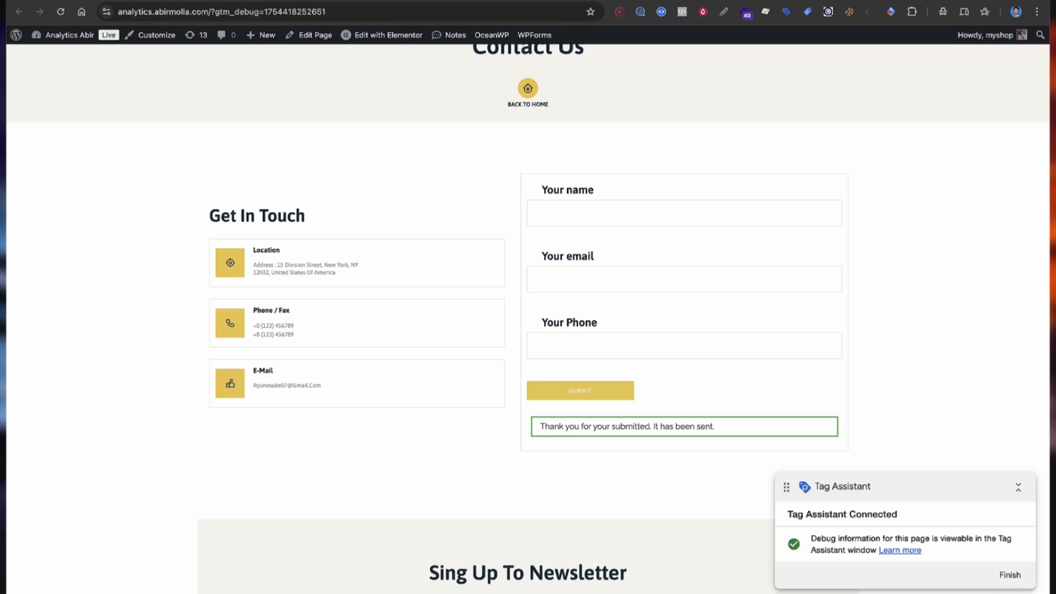
# Switch to Tag Assistant and examine the data layer values of the cf7_submission event.
pyautogui.click(236, 1)
pyautogui.click(532, 253)
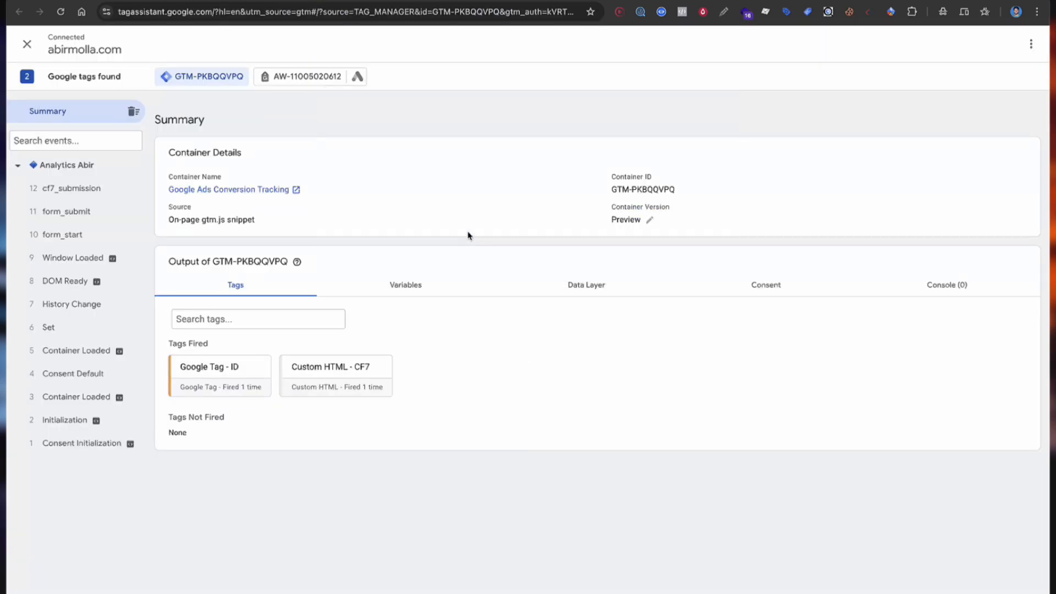
pyautogui.click(110, 189)
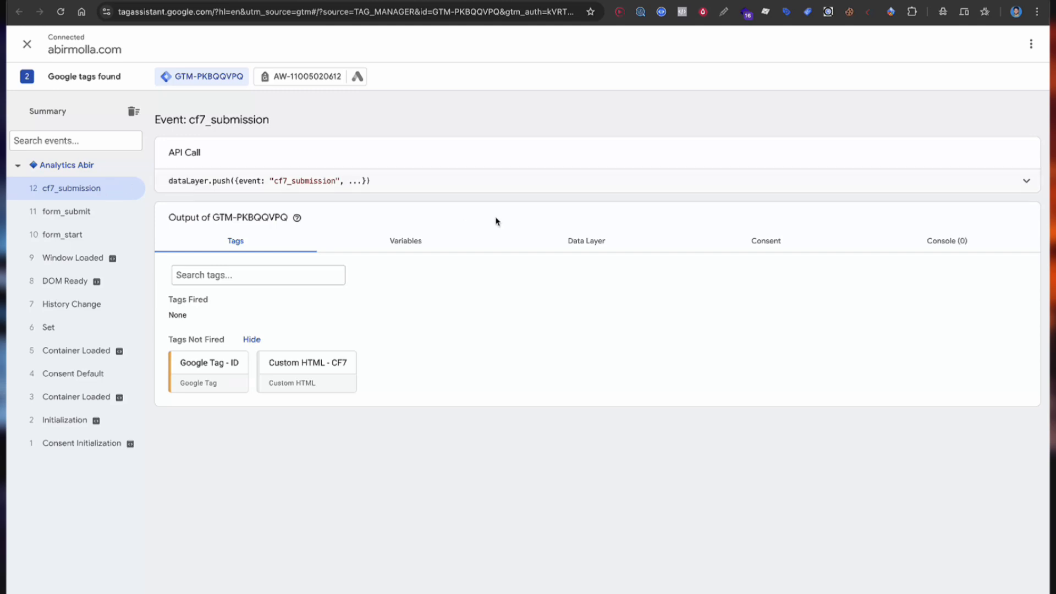
pyautogui.click(562, 251)
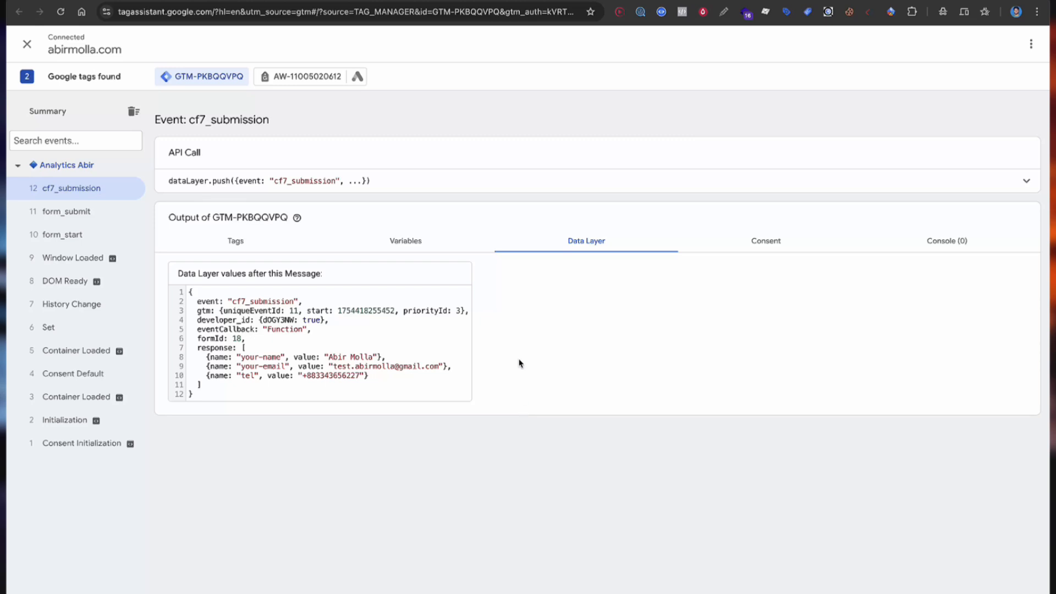
# Create a Google Ads Conversion Tracking tag in Tag Manager with the conversion ID and Submit lead form label copied from Google Ads.
pyautogui.click(132, 1)
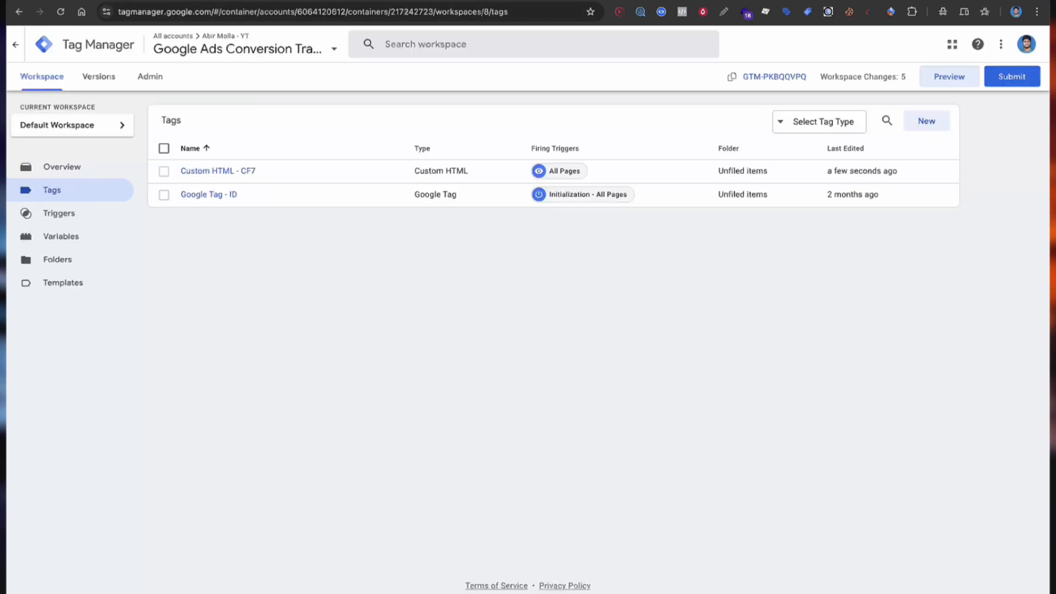
pyautogui.click(924, 126)
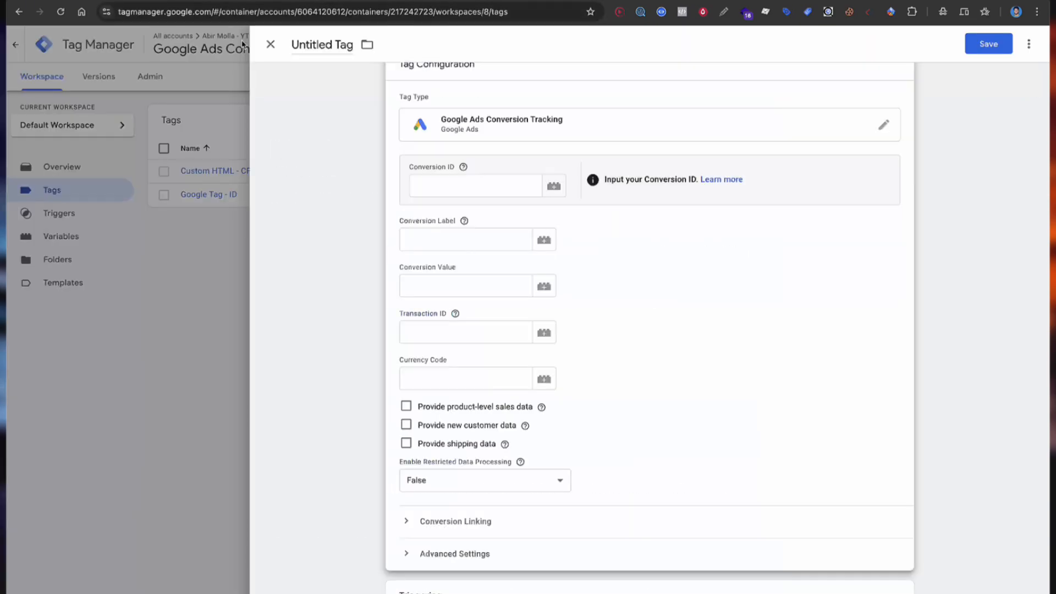
pyautogui.click(440, 242)
pyautogui.hotkey('ctrl', 'v')
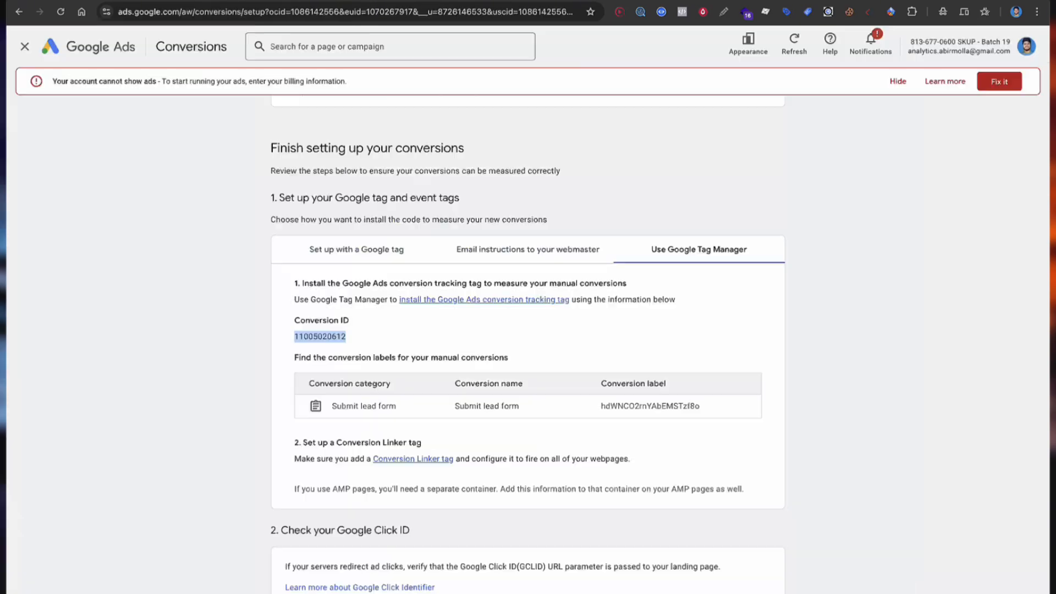
pyautogui.doubleClick(634, 406)
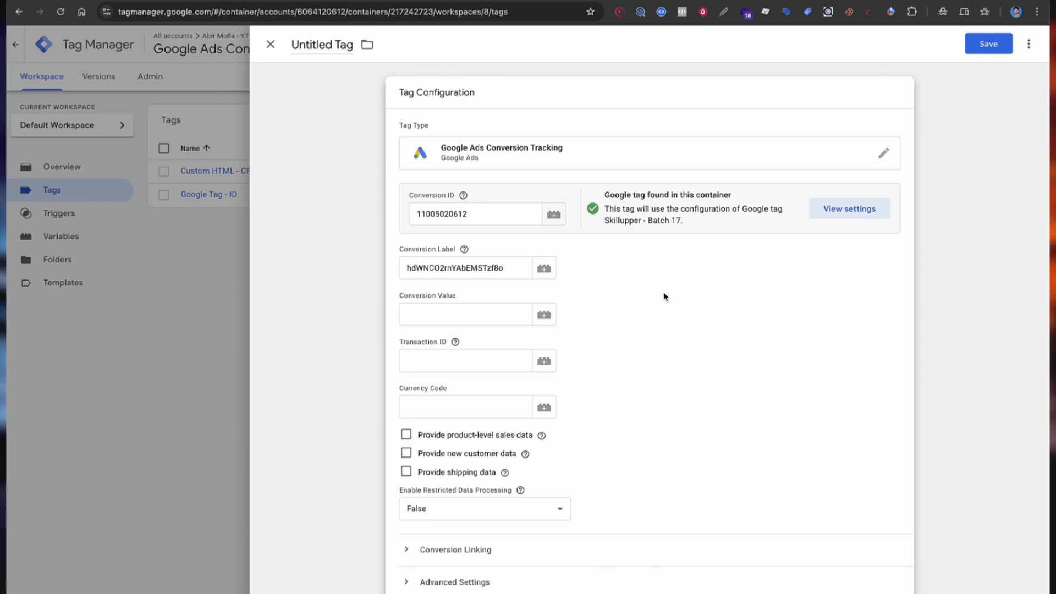
# Start a new Custom Event trigger for the conversion tracking tag.
pyautogui.scroll(-1, 664, 297)
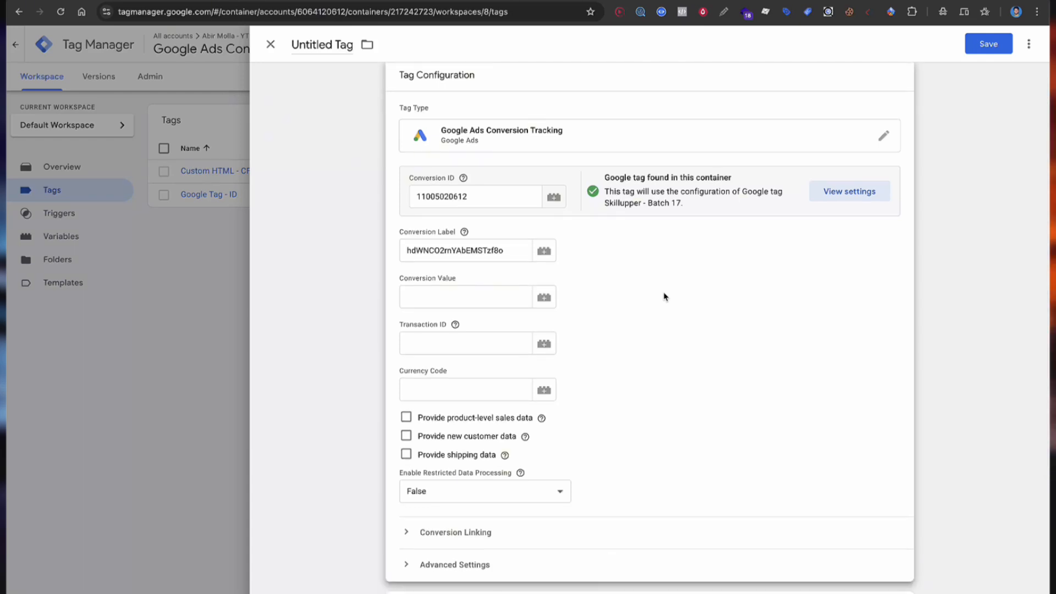
pyautogui.scroll(-1, 664, 297)
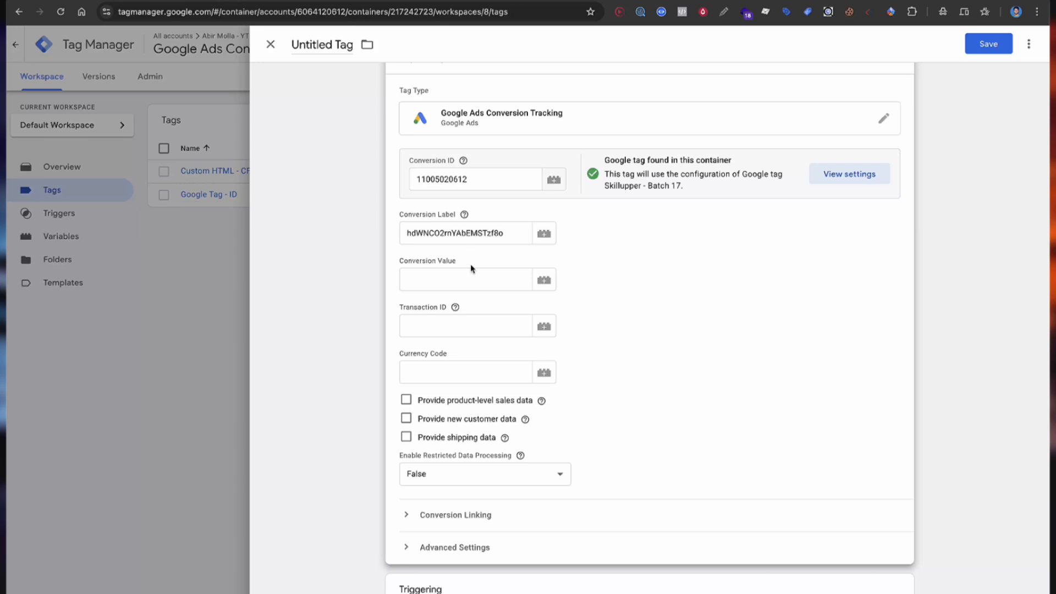
pyautogui.scroll(-3, 655, 380)
pyautogui.click(630, 470)
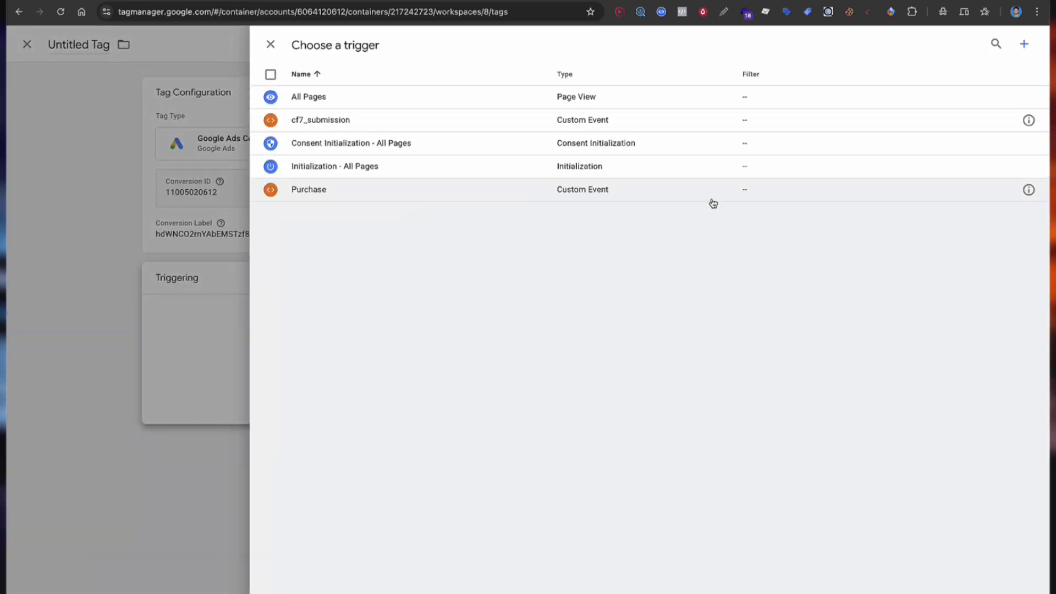
pyautogui.click(1022, 46)
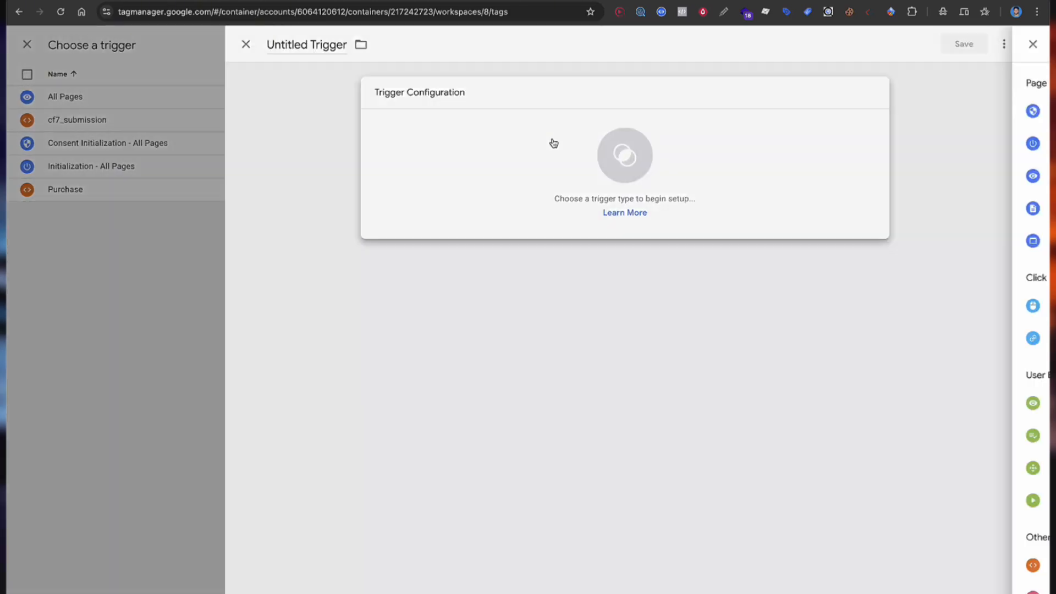
pyautogui.click(554, 143)
pyautogui.scroll(-2, 794, 279)
pyautogui.click(744, 459)
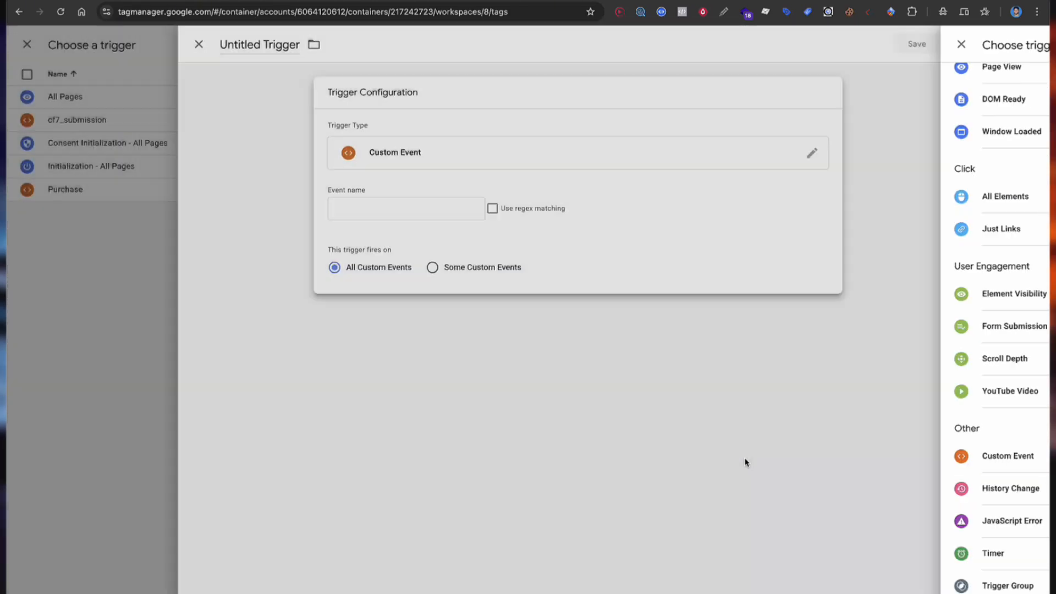
# Copy the event name cf7_submission from Tag Assistant and set it as the Custom Event trigger's event name.
pyautogui.hotkey('ctrl', 'Tab')
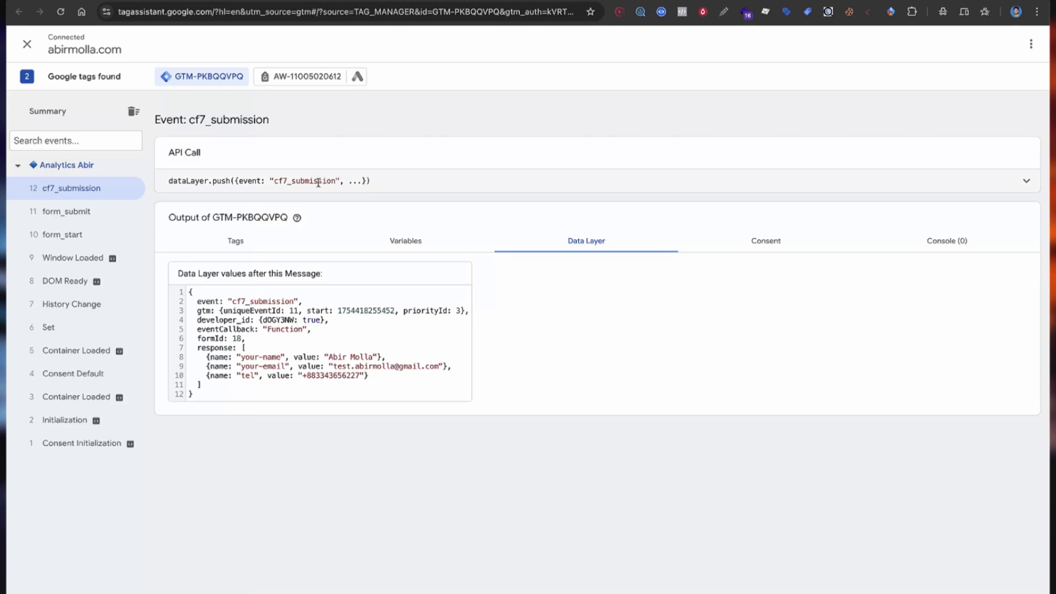
pyautogui.doubleClick(319, 182)
pyautogui.hotkey('ctrl', 'c')
pyautogui.hotkey('ctrl', 'shift', 'Tab')
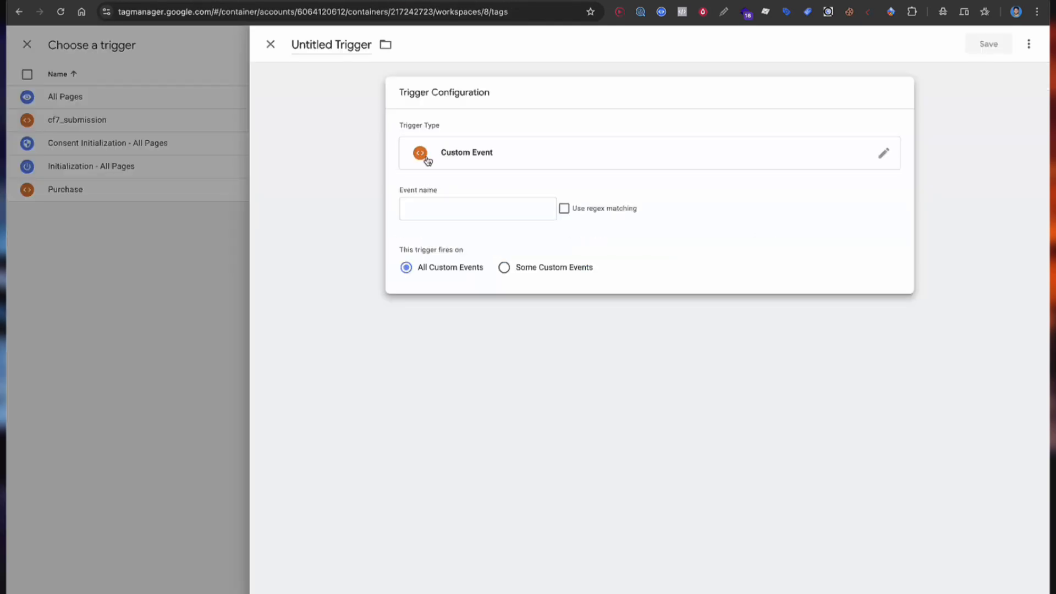
pyautogui.click(445, 209)
pyautogui.hotkey('ctrl', 'v')
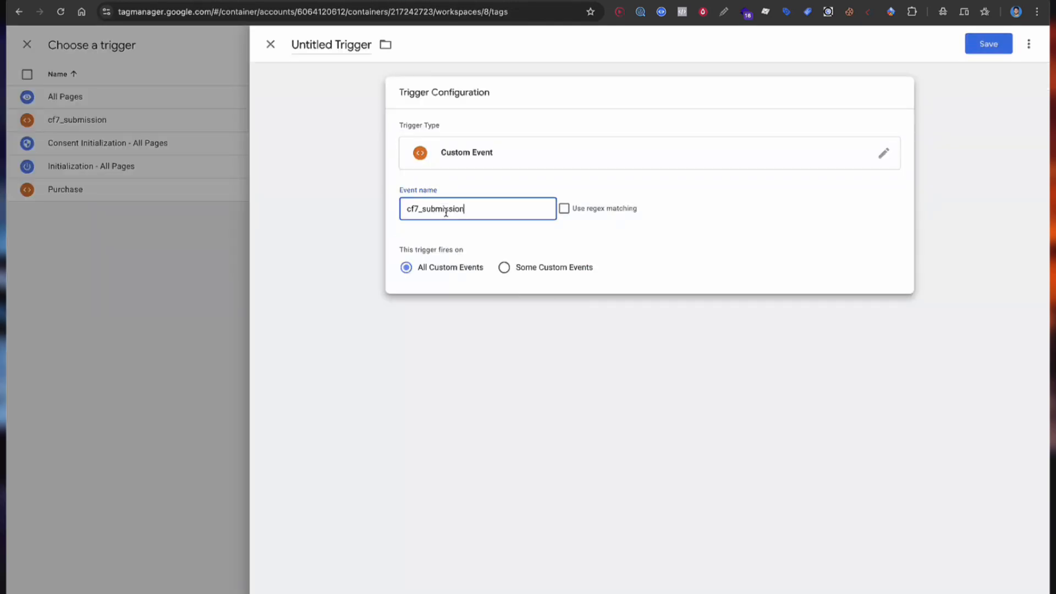
# Save the trigger under the name "CF7 - cf7_submission".
pyautogui.click(984, 47)
pyautogui.write('C')
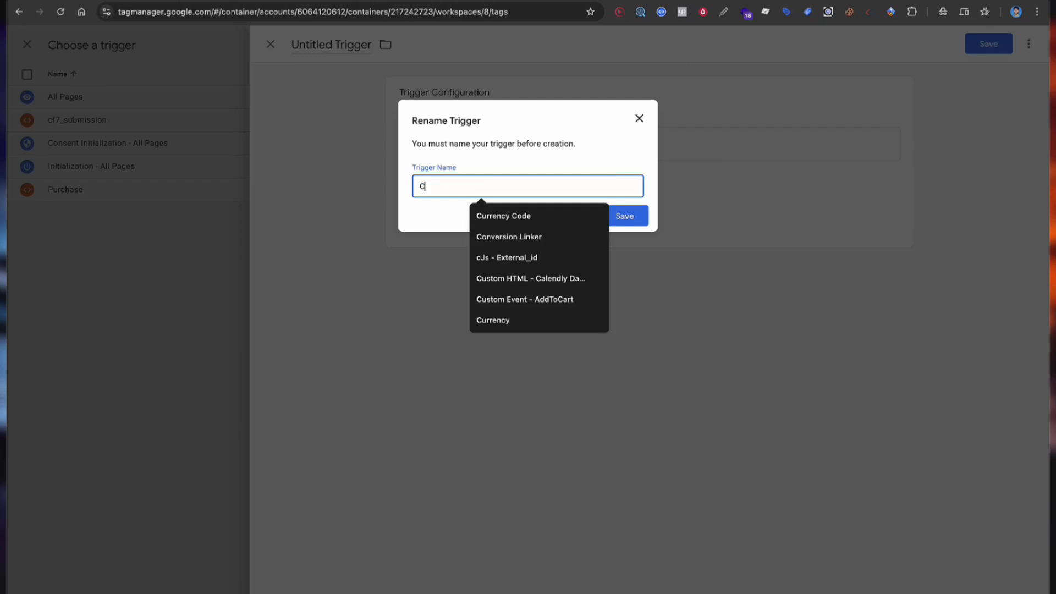
pyautogui.write('f7 -')
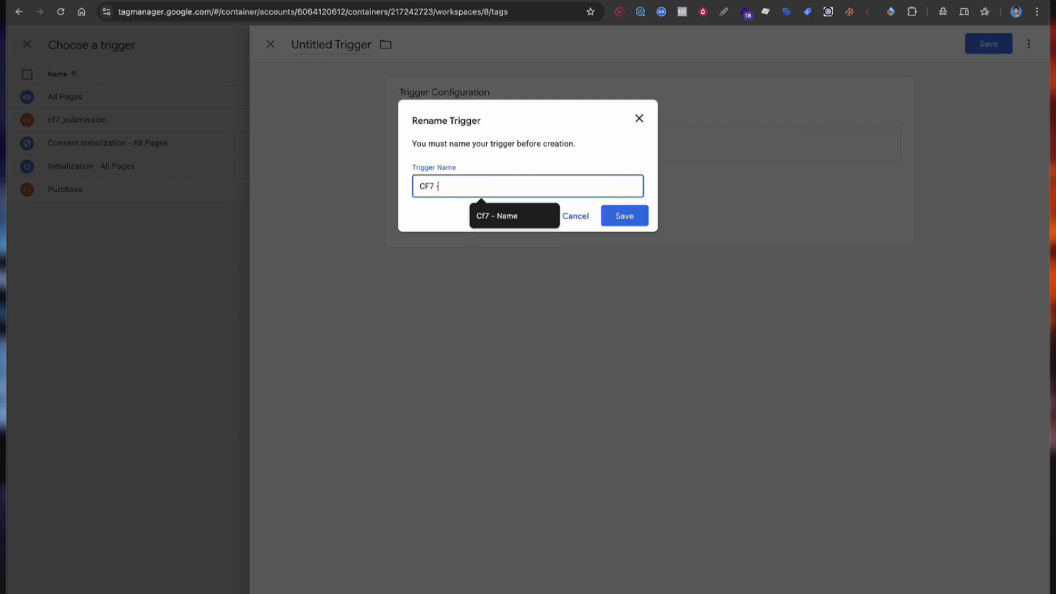
pyautogui.hotkey('ctrl', 'v')
pyautogui.click(608, 216)
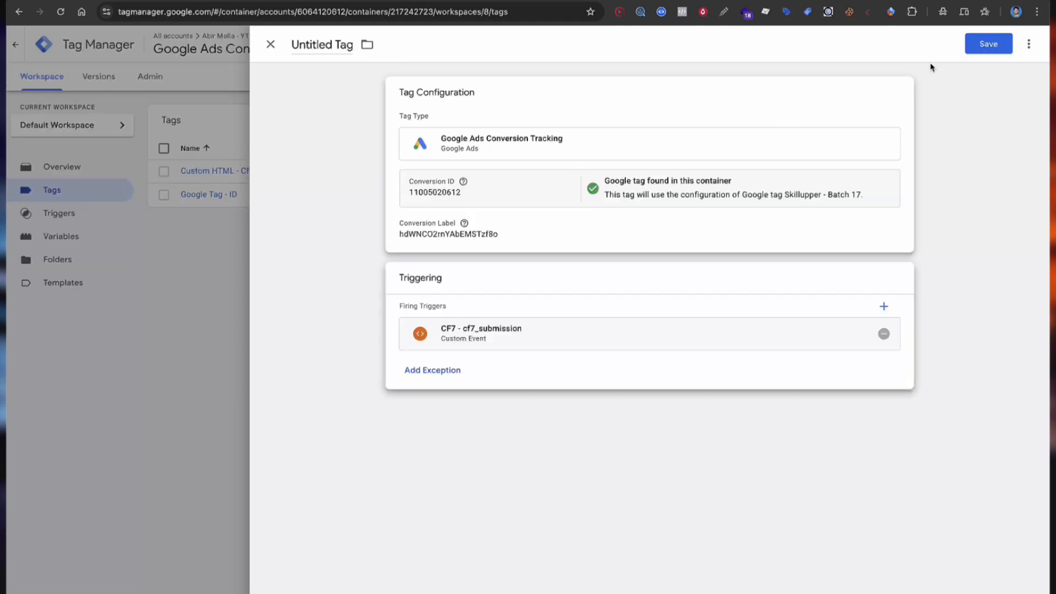
# Save the conversion tag under the name "Google Ads Conversion Tracking - Lead Form".
pyautogui.click(988, 44)
pyautogui.click(554, 184)
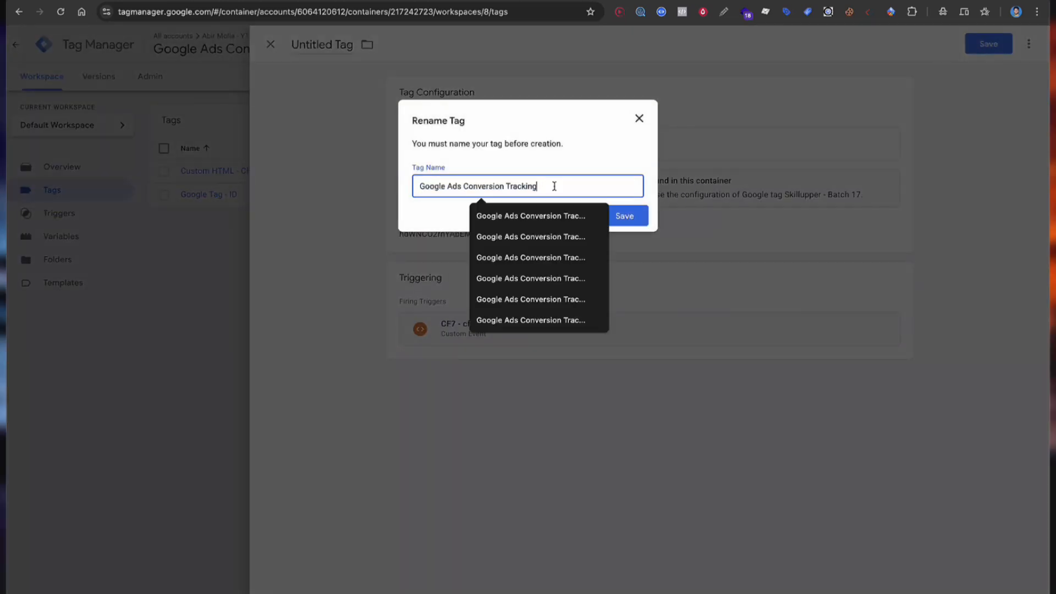
pyautogui.click(522, 236)
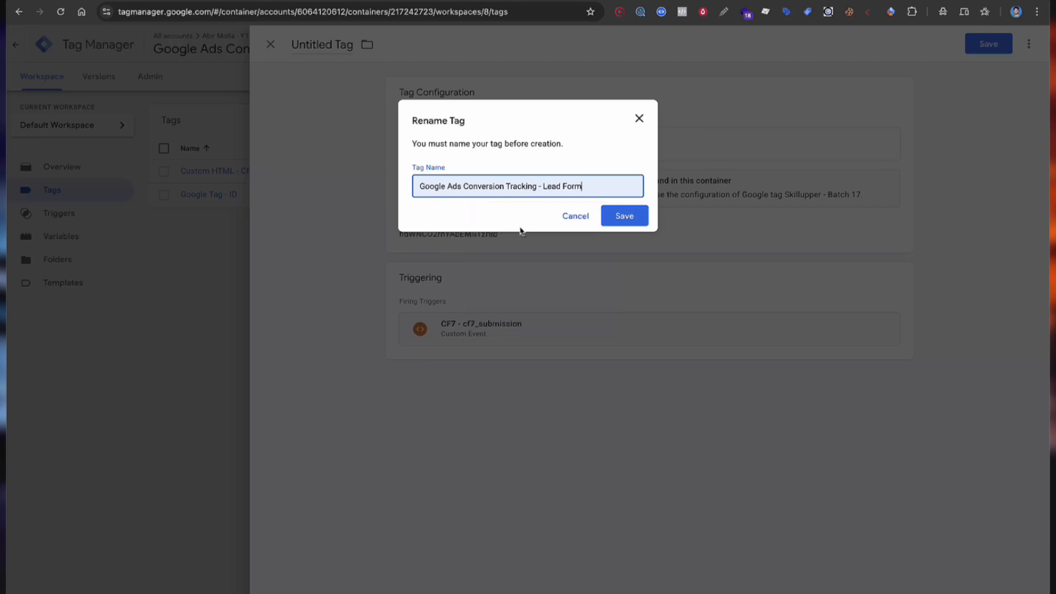
pyautogui.click(631, 215)
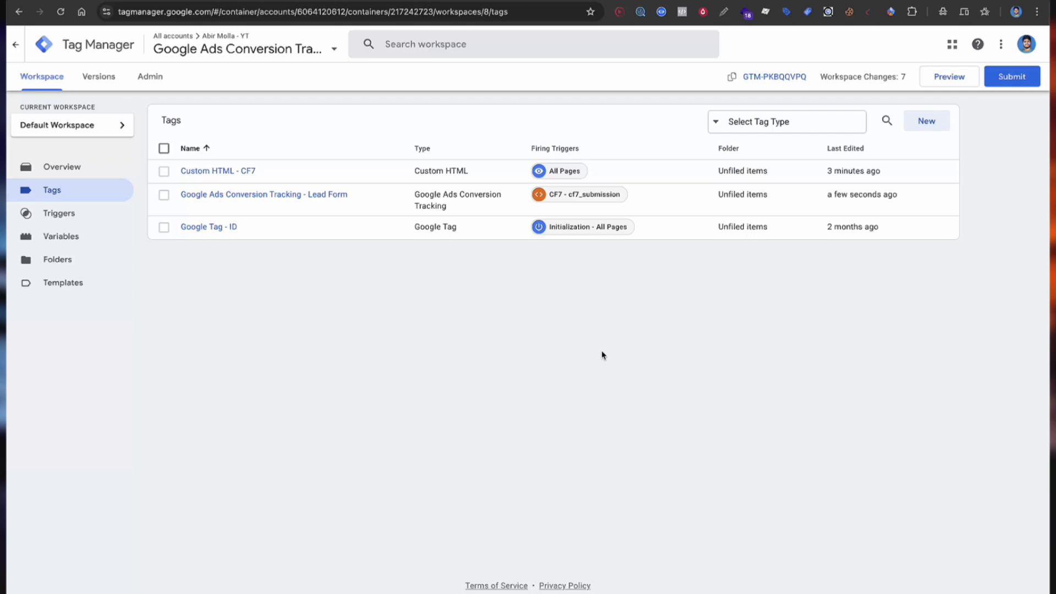
# Create a Conversion Linker tag that fires on All Pages and save it under the name "Conversion Linker".
pyautogui.click(922, 120)
pyautogui.click(890, 125)
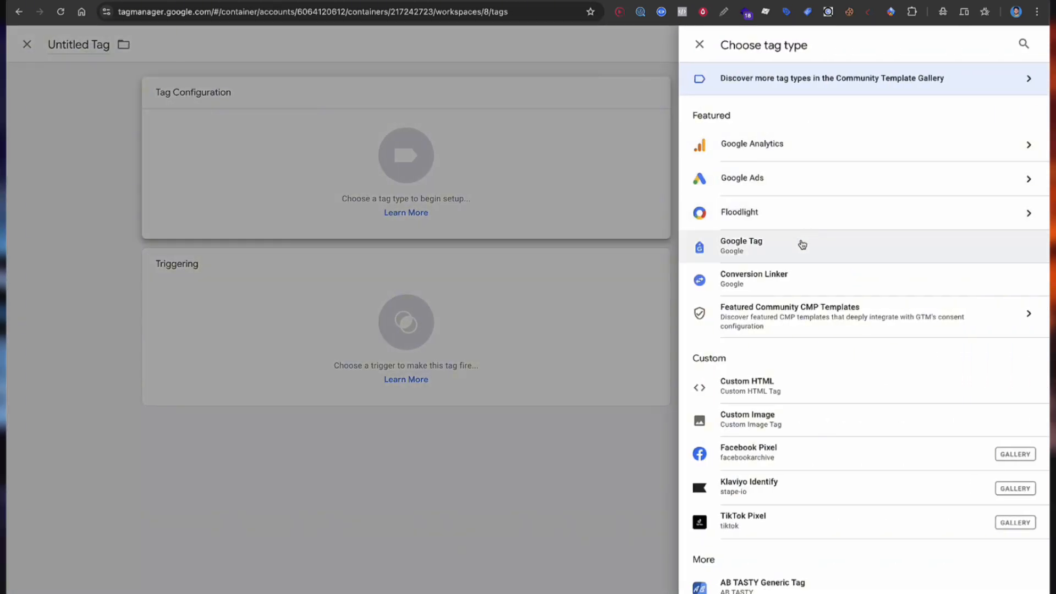
pyautogui.click(803, 179)
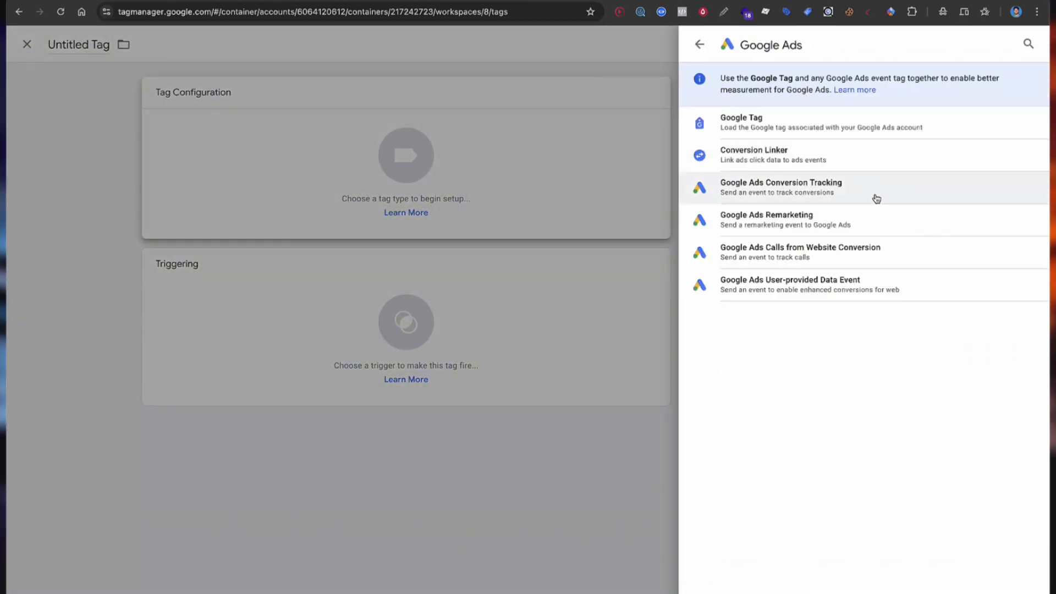
pyautogui.click(797, 160)
pyautogui.click(684, 361)
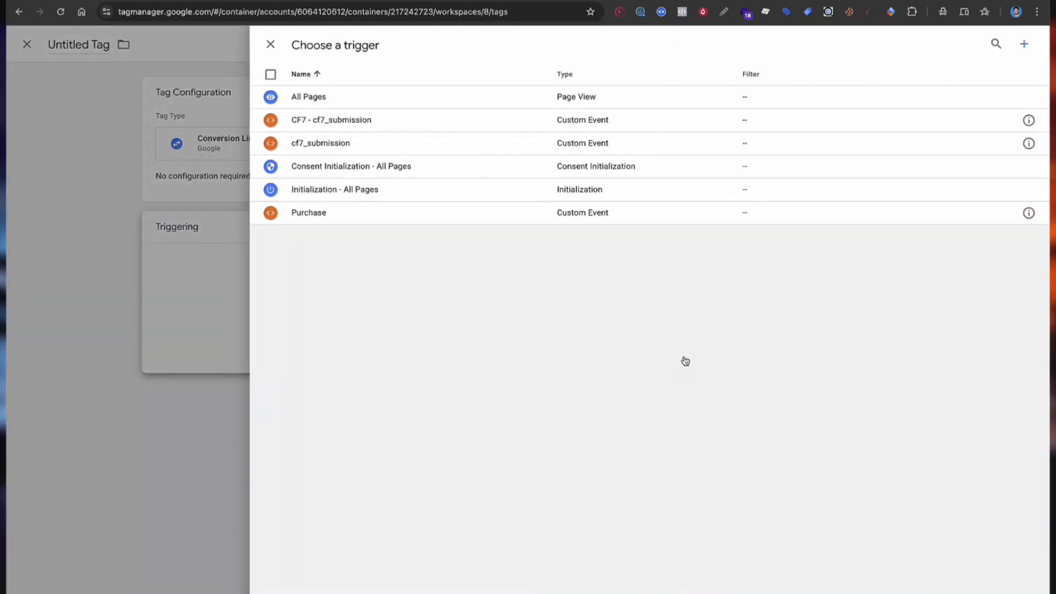
pyautogui.click(613, 105)
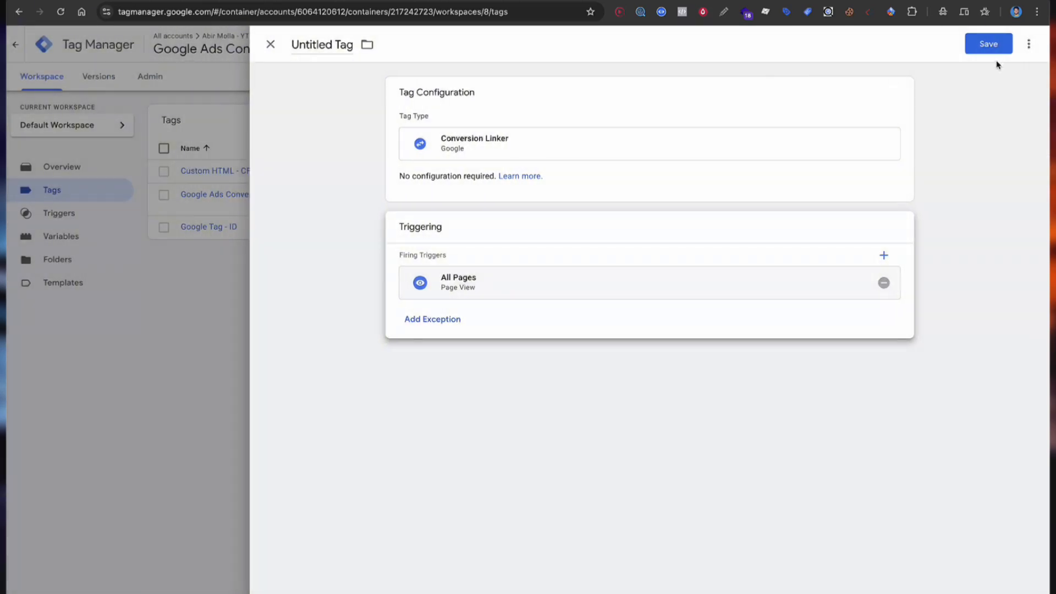
pyautogui.click(993, 46)
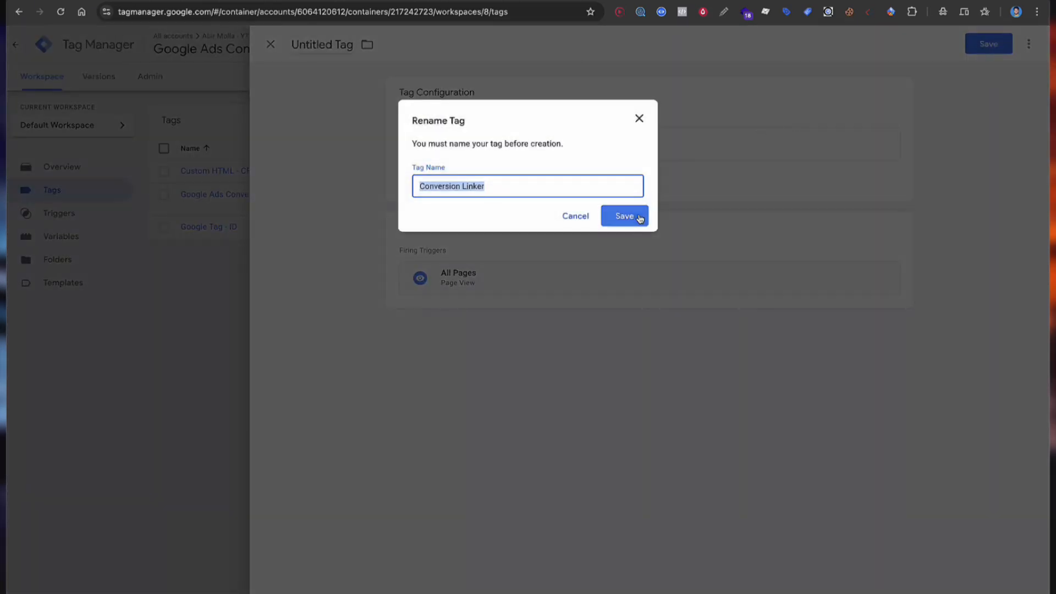
pyautogui.click(637, 217)
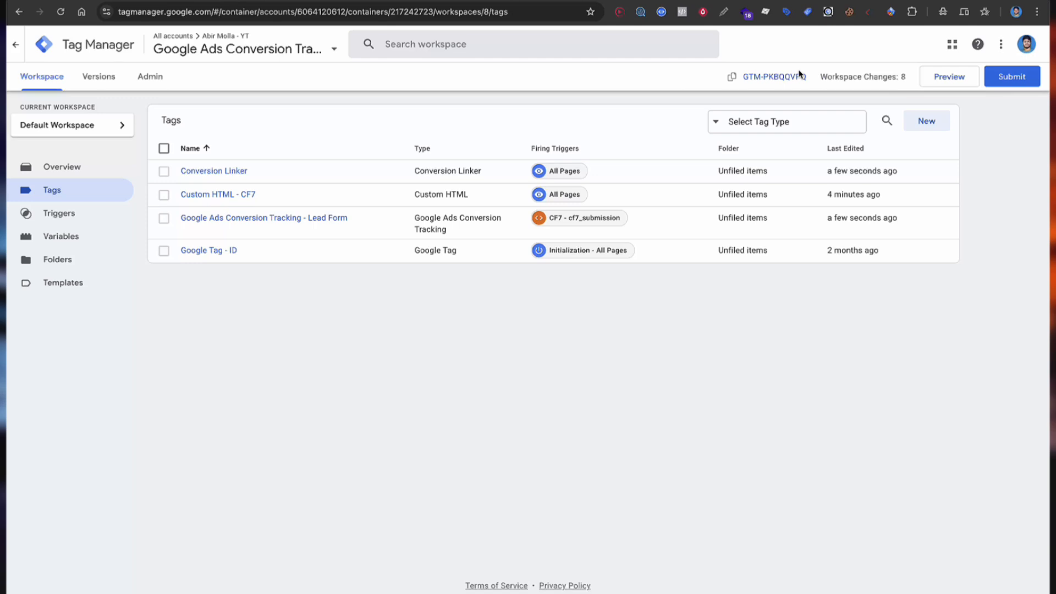
# Start a new tag of the type Google Ads User-provided Data Event.
pyautogui.click(915, 122)
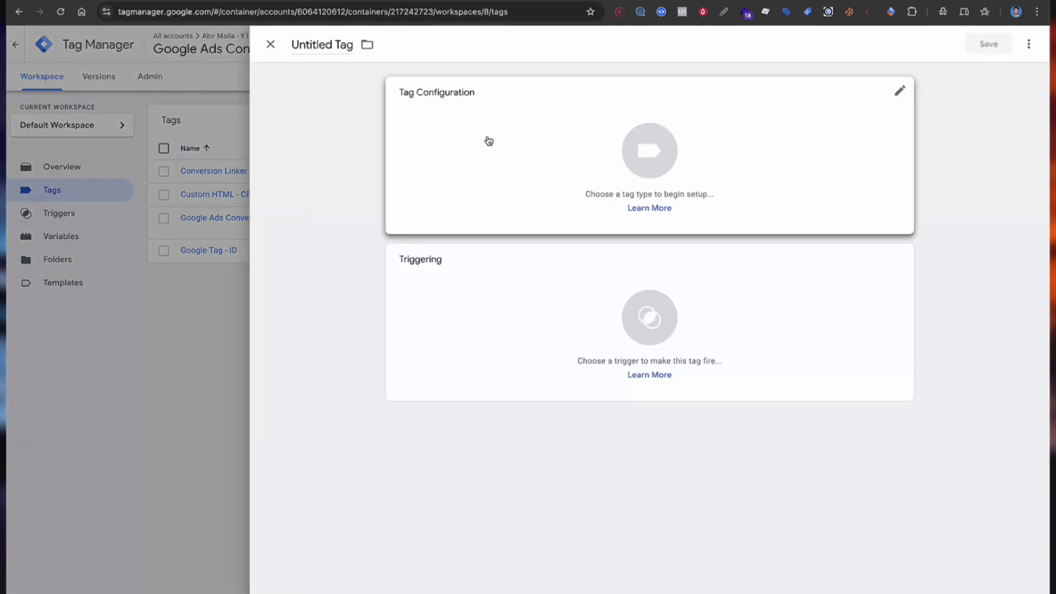
pyautogui.click(483, 165)
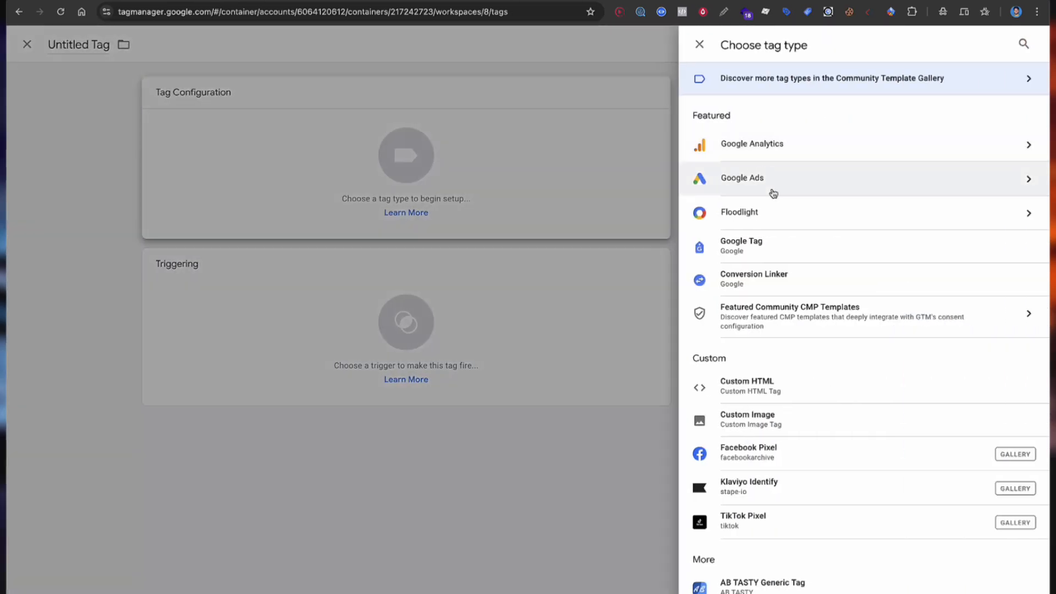
pyautogui.click(785, 183)
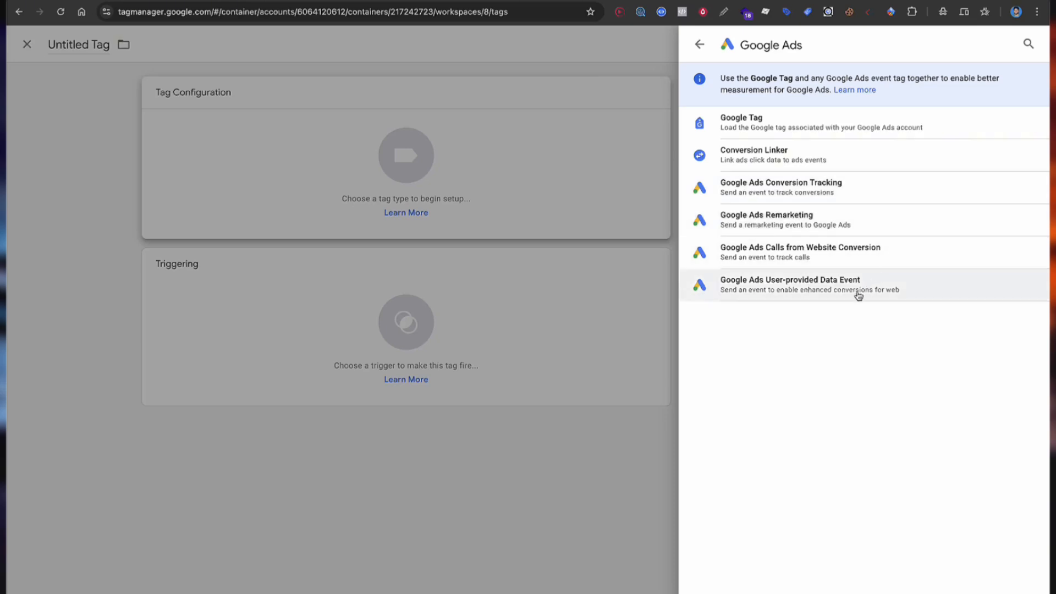
pyautogui.click(792, 285)
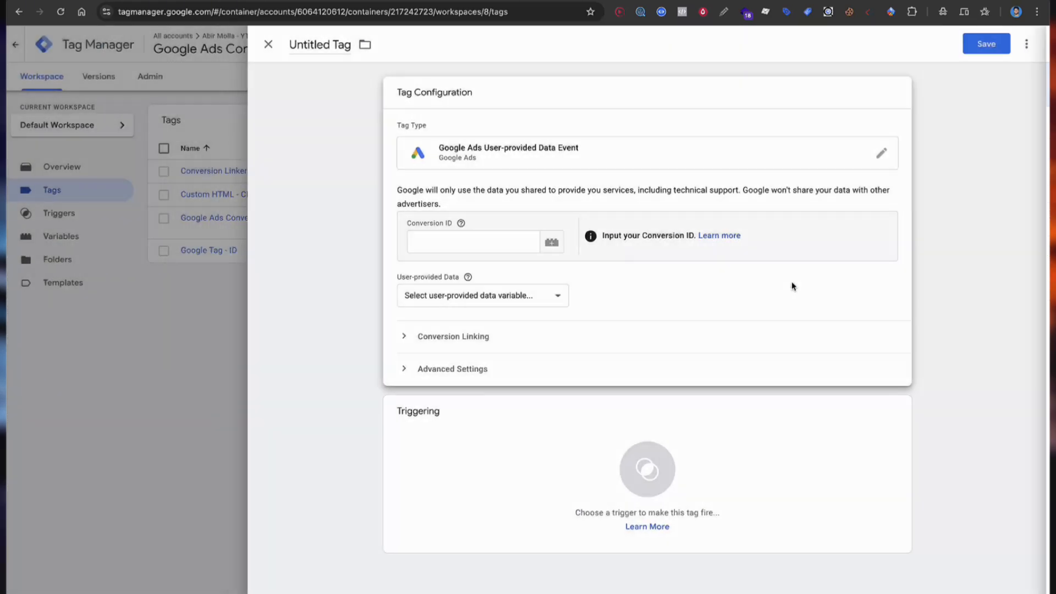
# Fill in the tag's Conversion ID with the one from the Google Ads conversion setup page.
pyautogui.click(474, 243)
pyautogui.hotkey('ctrl', 'Tab')
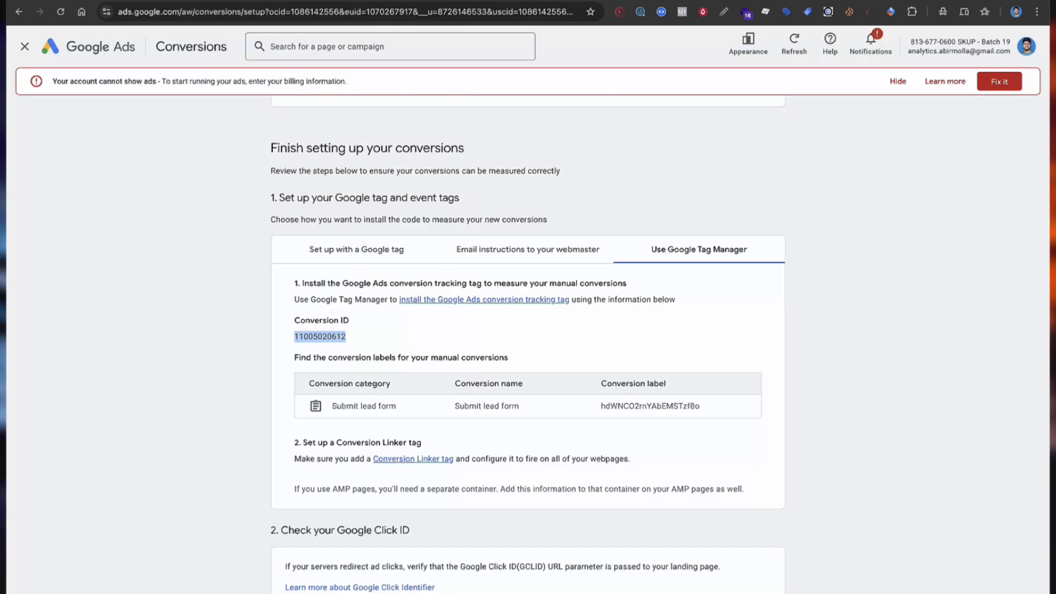
pyautogui.hotkey('ctrl', 'Tab')
pyautogui.click(498, 278)
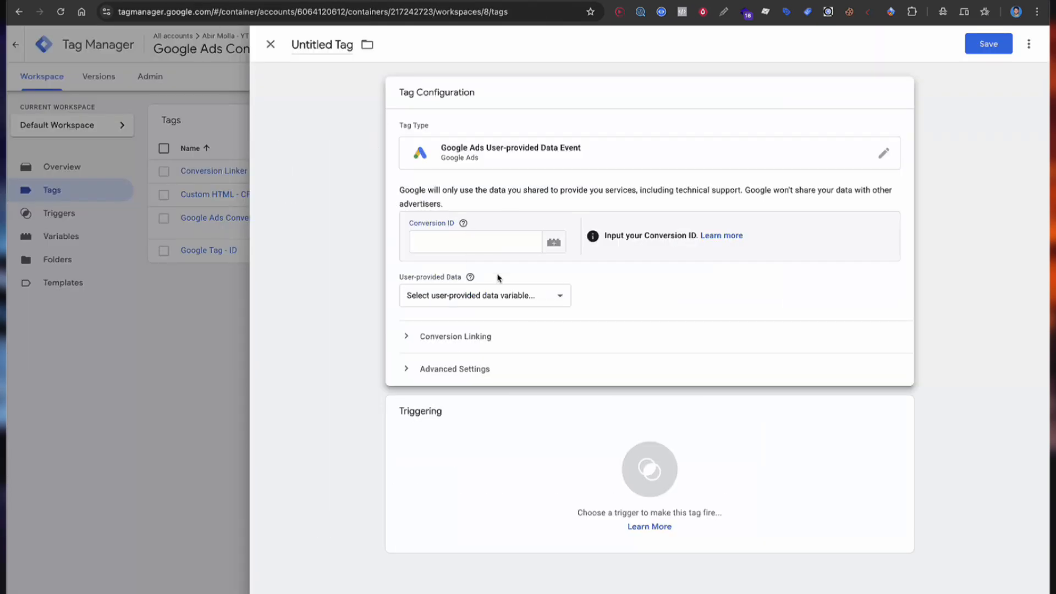
pyautogui.click(466, 243)
pyautogui.hotkey('ctrl', 'v')
# Create the variable "User-Provided Data" for the tag, manually mapping Email to {{User - Email}} and Phone to {{User - Phone}}.
pyautogui.click(539, 295)
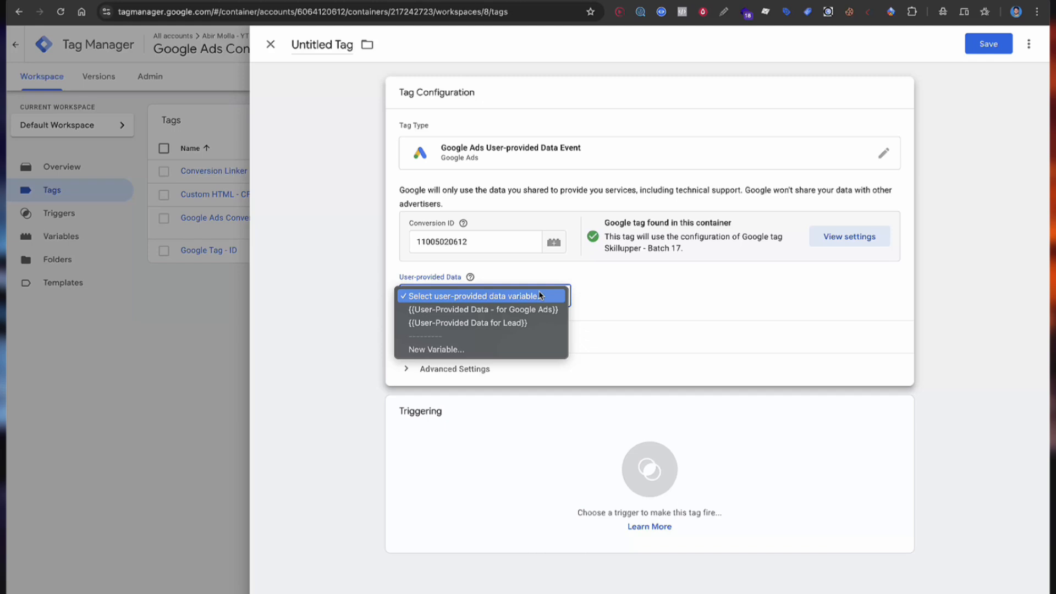
pyautogui.click(455, 349)
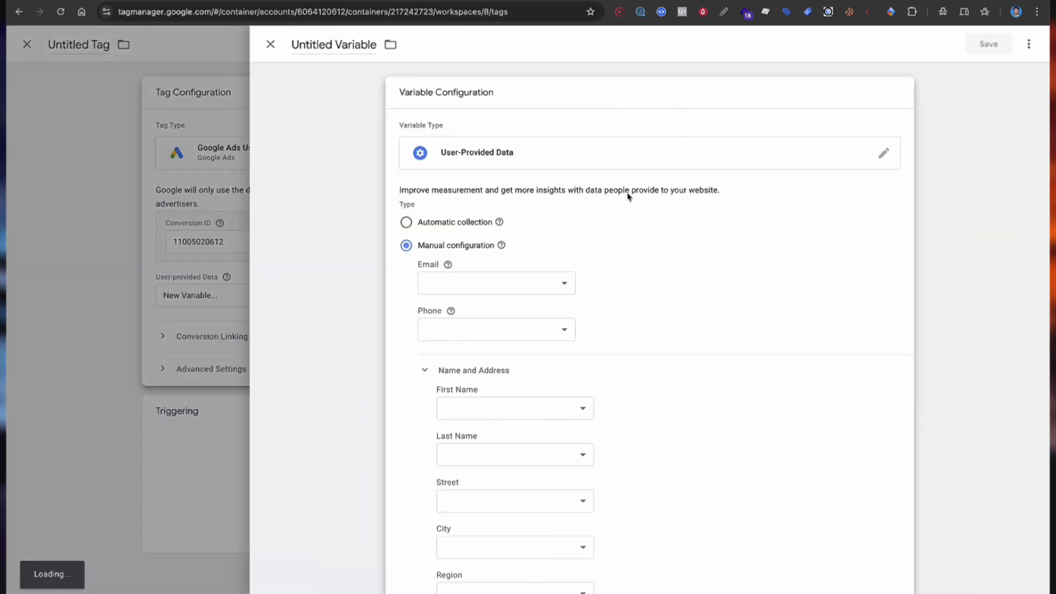
pyautogui.click(523, 238)
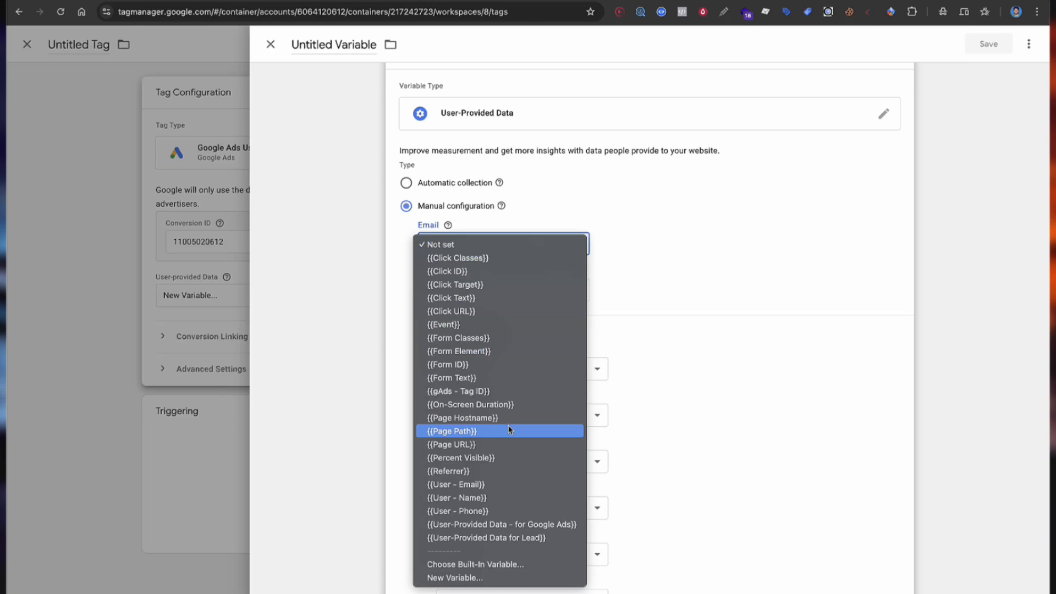
pyautogui.click(490, 484)
pyautogui.click(500, 298)
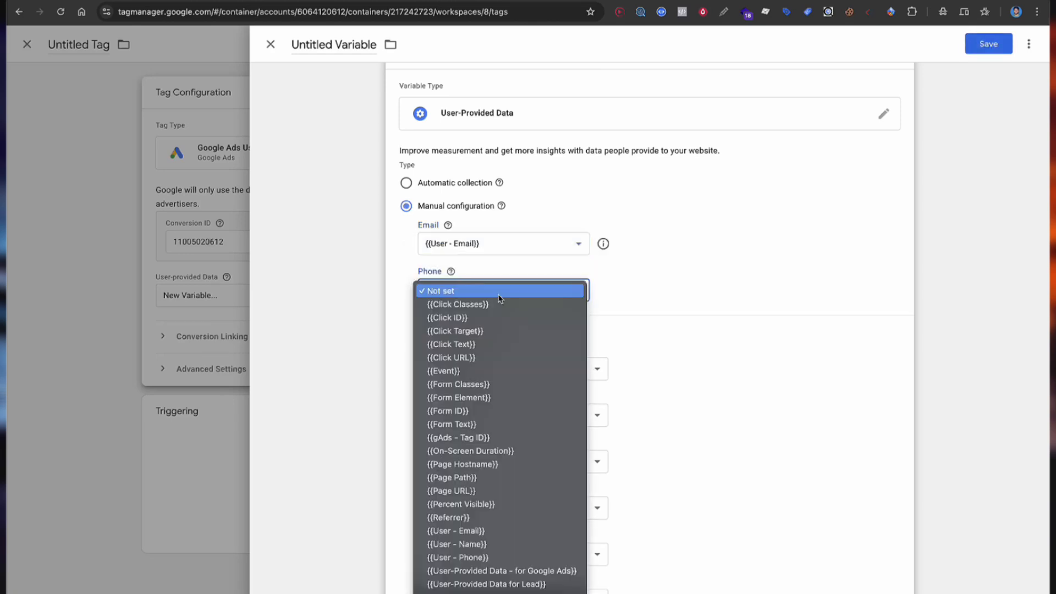
pyautogui.click(488, 551)
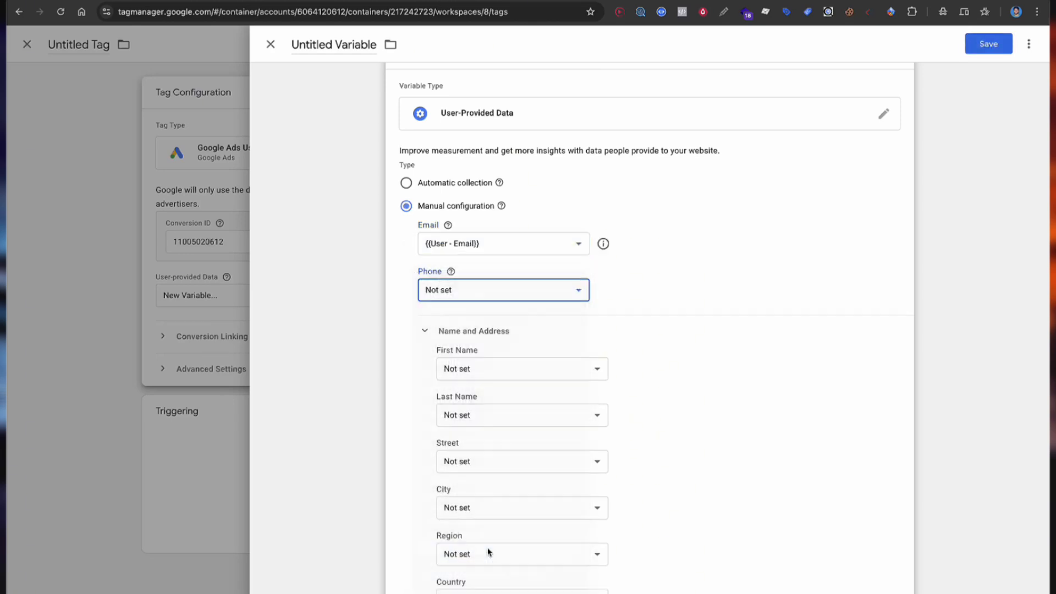
pyautogui.click(988, 44)
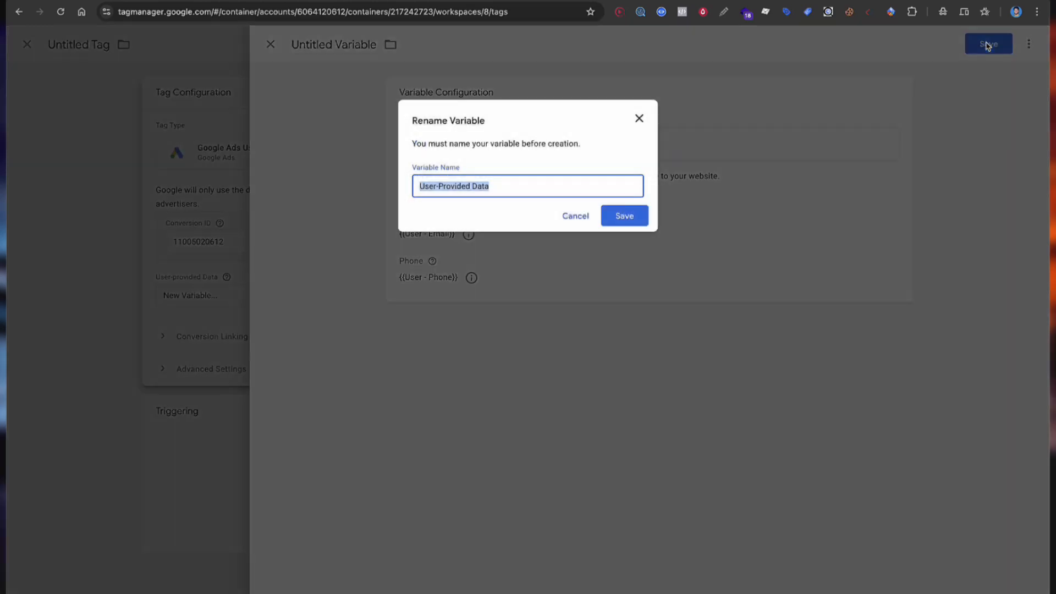
pyautogui.click(620, 222)
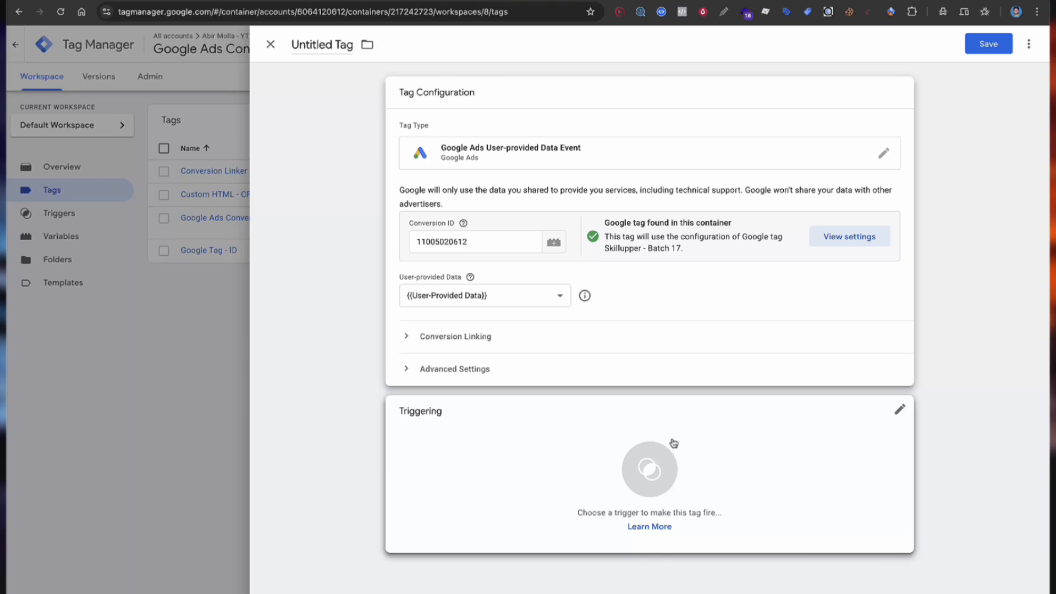
# Assign the CF7 - cf7_submission trigger and save the tag as "Google Ads User-provided Data Event".
pyautogui.click(673, 444)
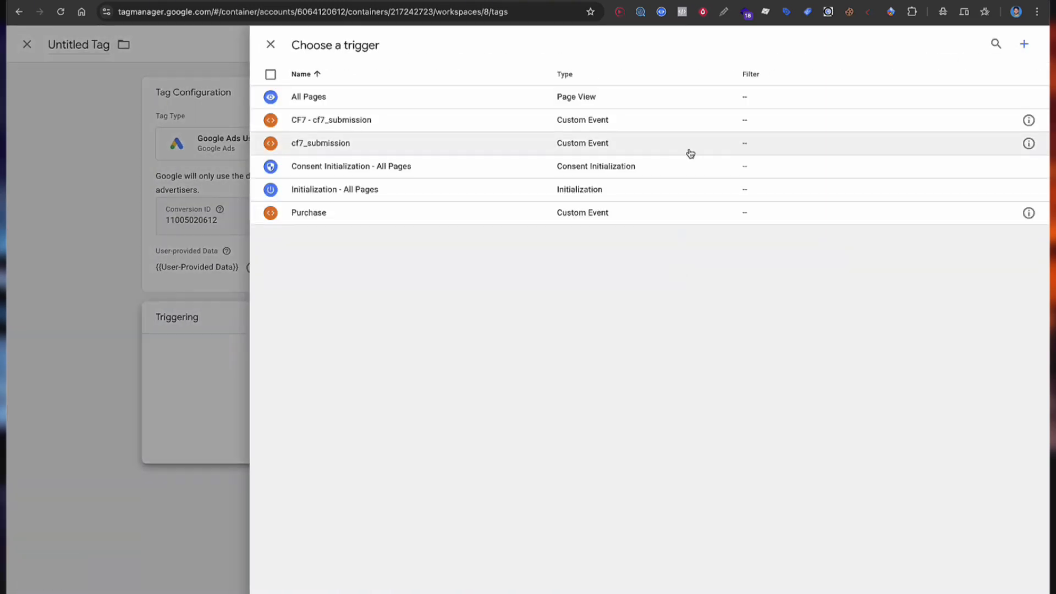
pyautogui.click(378, 125)
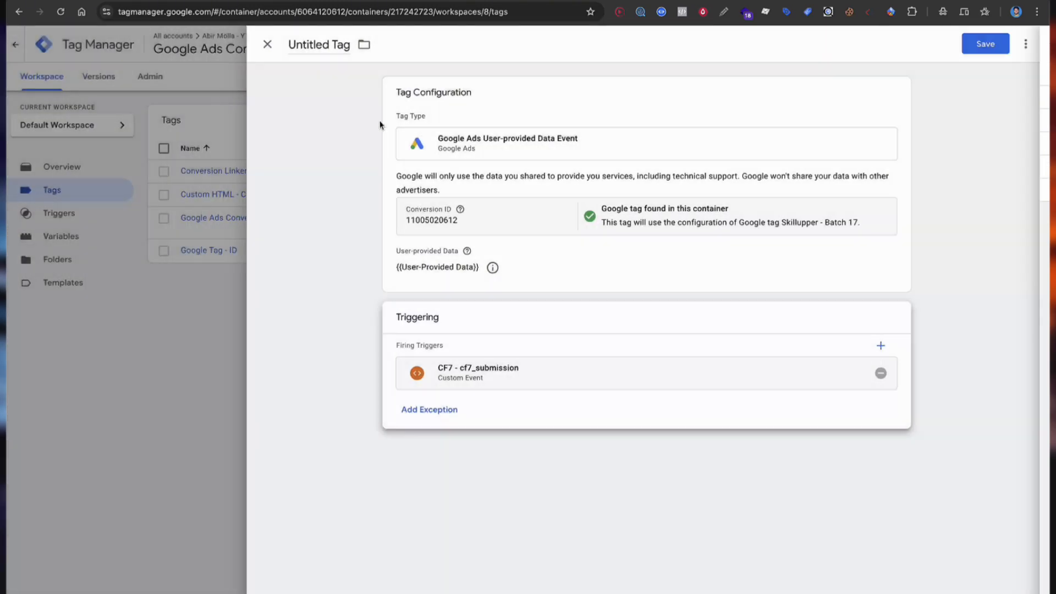
pyautogui.click(988, 43)
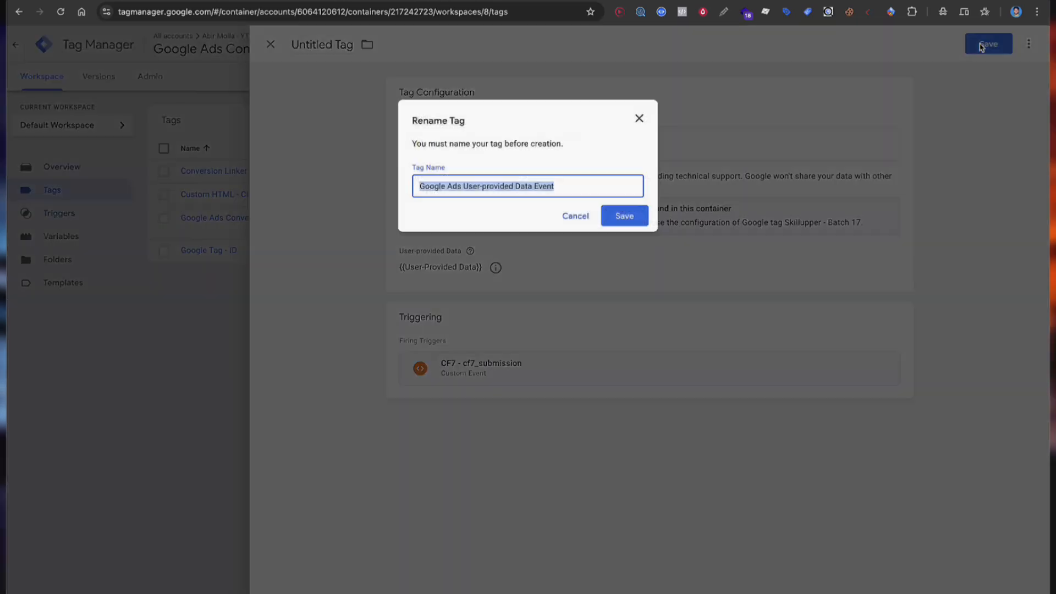
pyautogui.click(615, 214)
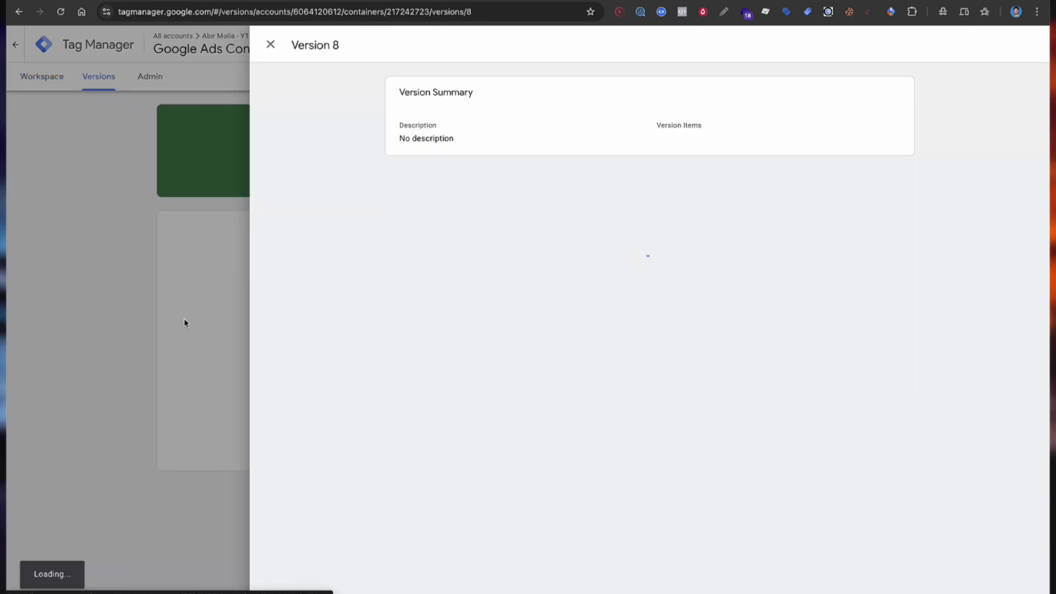
# Leave the published version's summary for the workspace and connect a Tag Assistant preview session to the website.
pyautogui.click(184, 319)
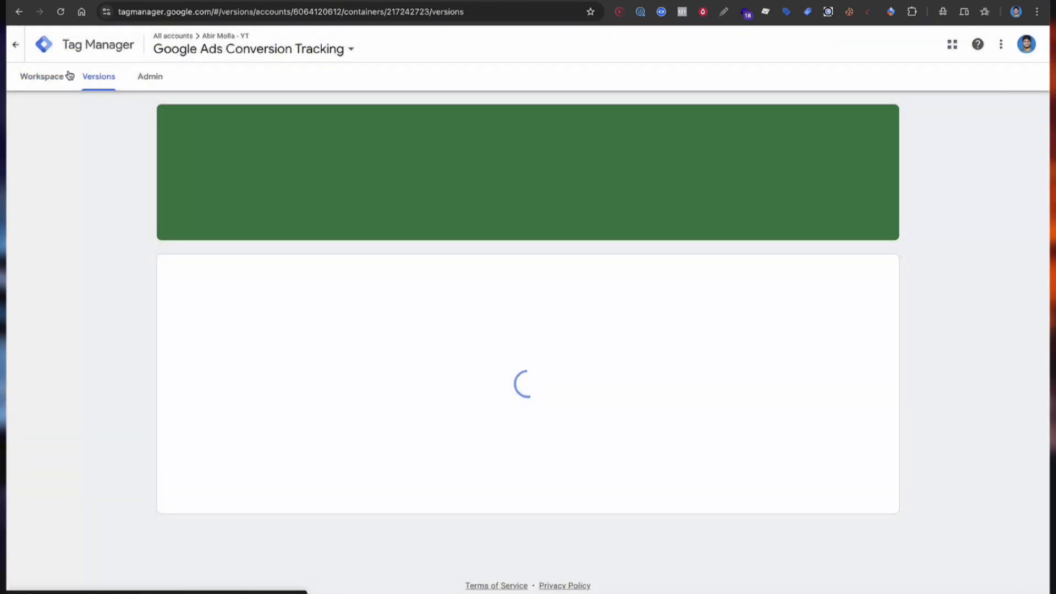
pyautogui.click(53, 81)
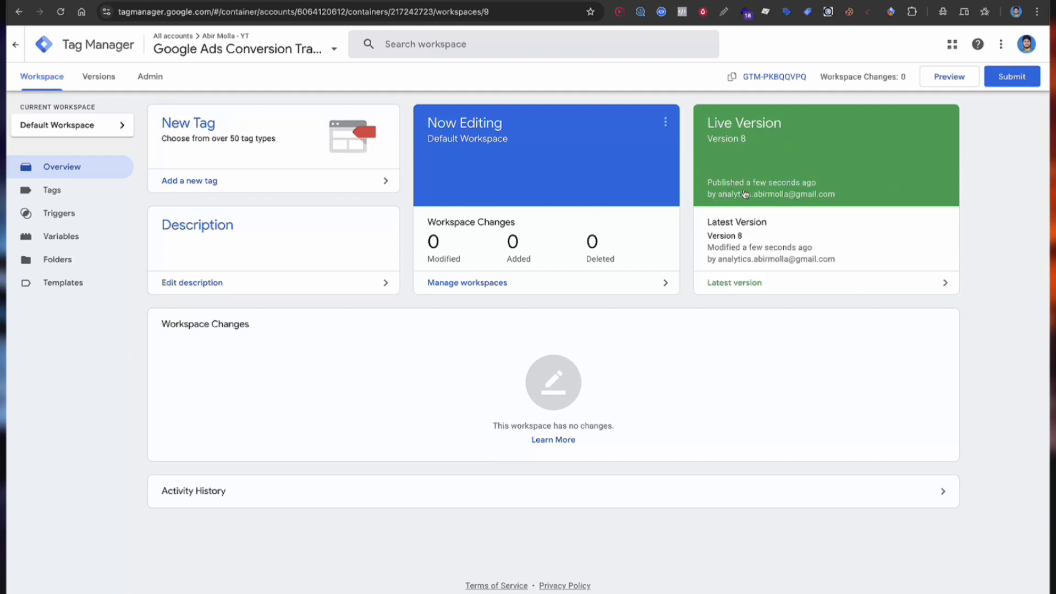
pyautogui.click(960, 77)
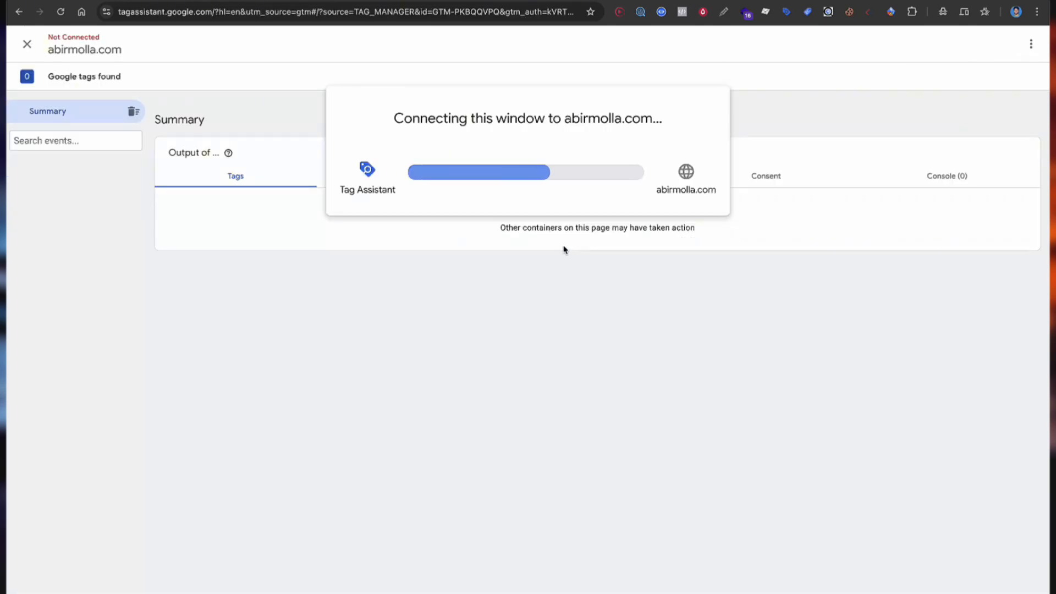
pyautogui.click(537, 246)
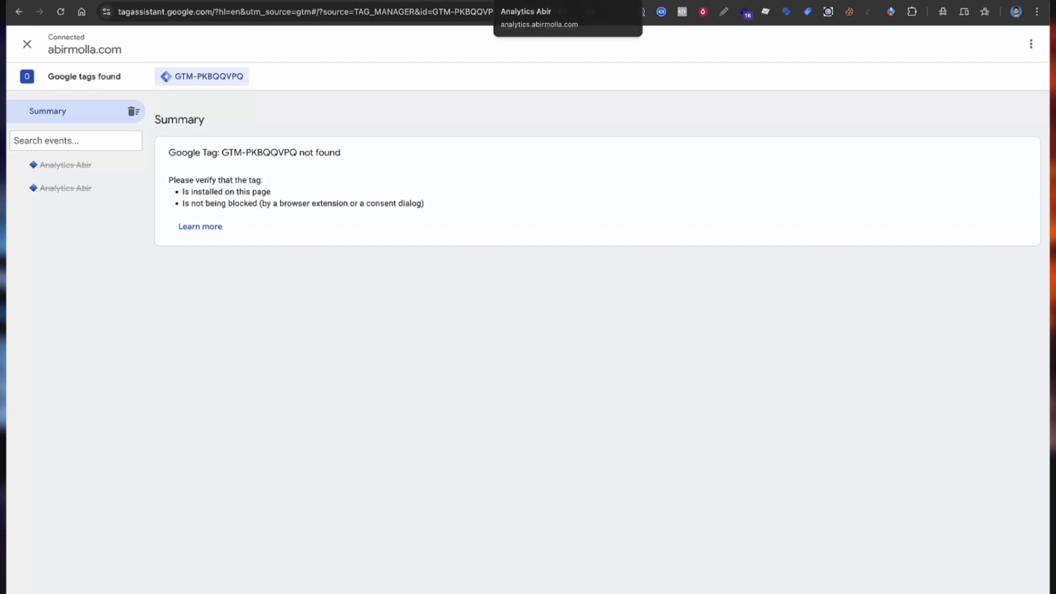
# Submit the site's contact form with a test name, email and phone, and inspect the cf7_submission event in Tag Assistant.
pyautogui.click(533, 1)
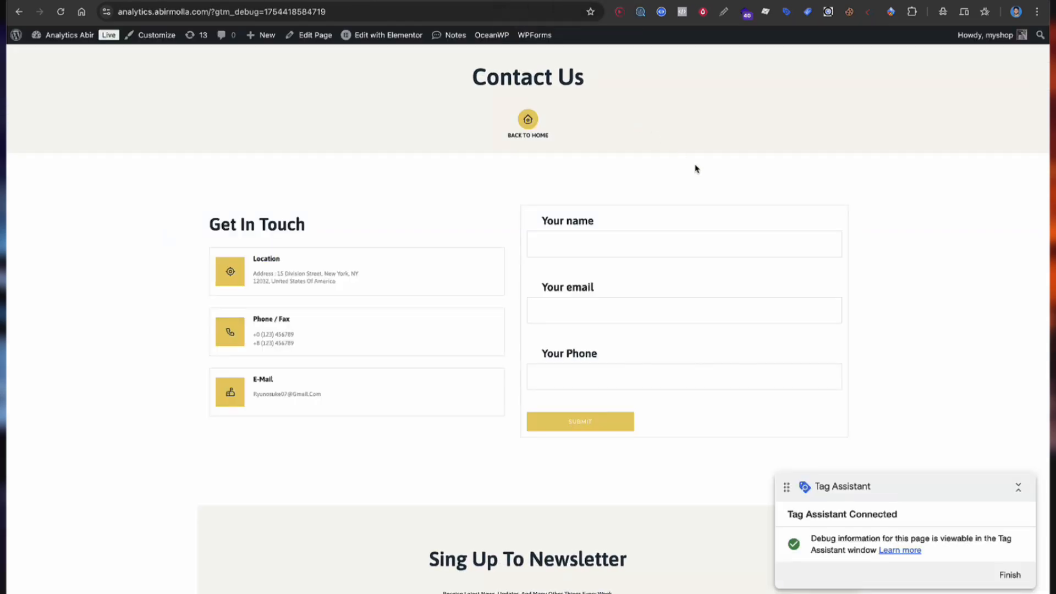
pyautogui.scroll(-1, 695, 168)
pyautogui.click(598, 218)
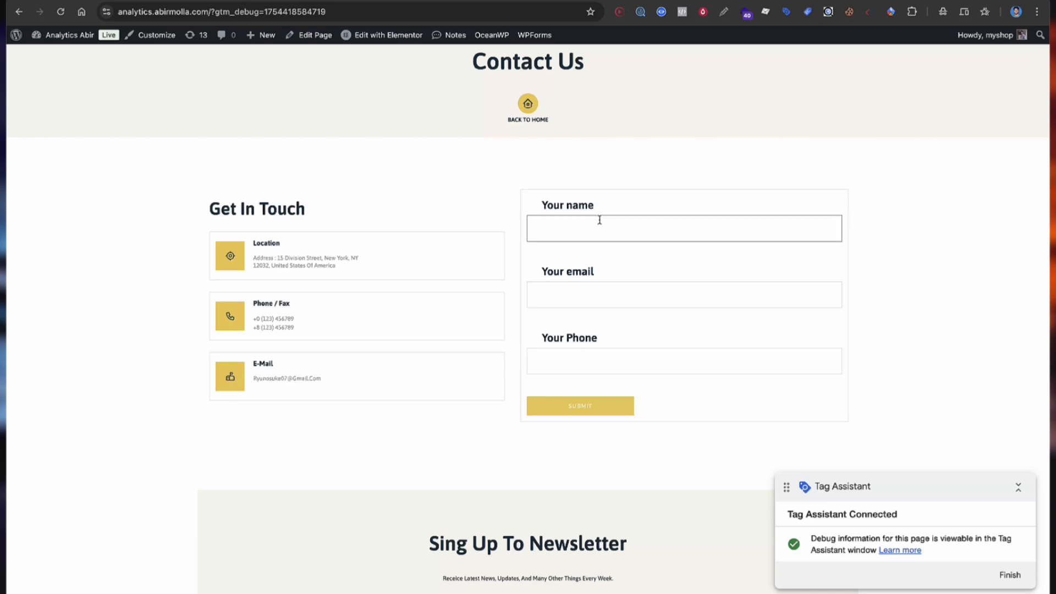
pyautogui.click(619, 267)
pyautogui.click(584, 352)
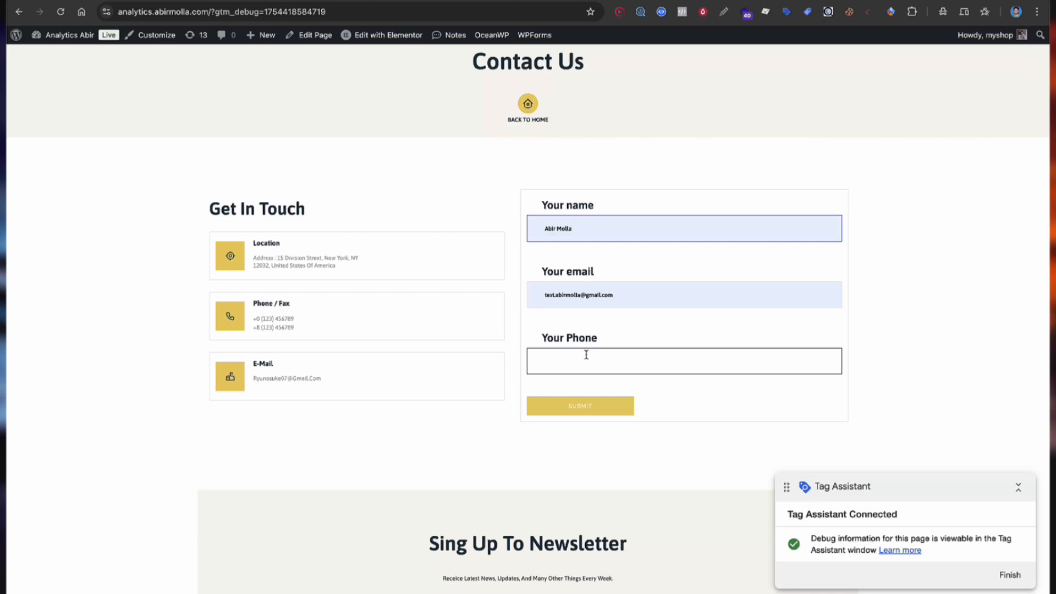
pyautogui.click(618, 392)
pyautogui.click(603, 408)
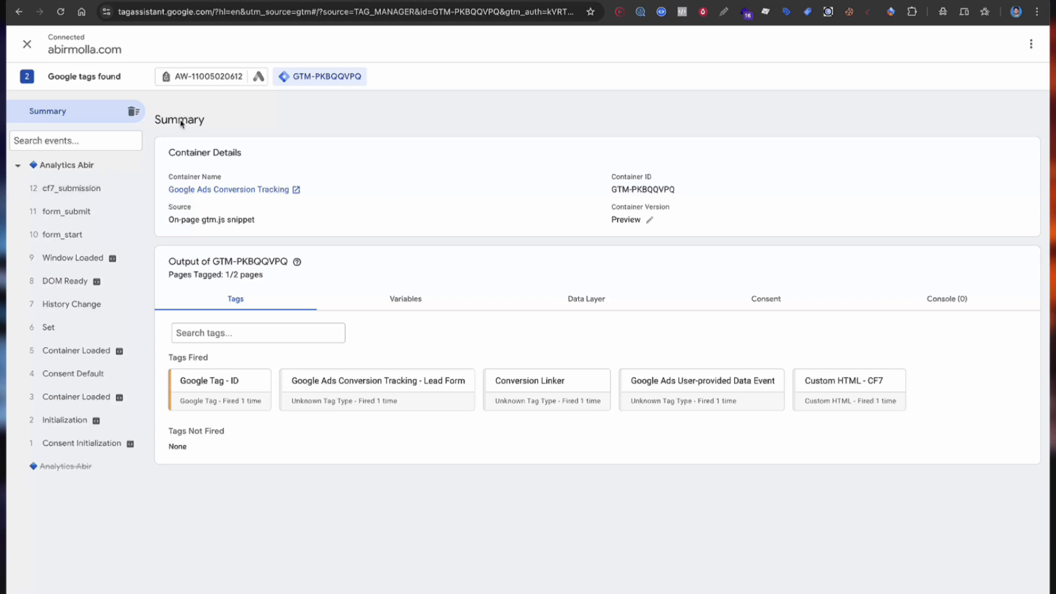
pyautogui.click(132, 188)
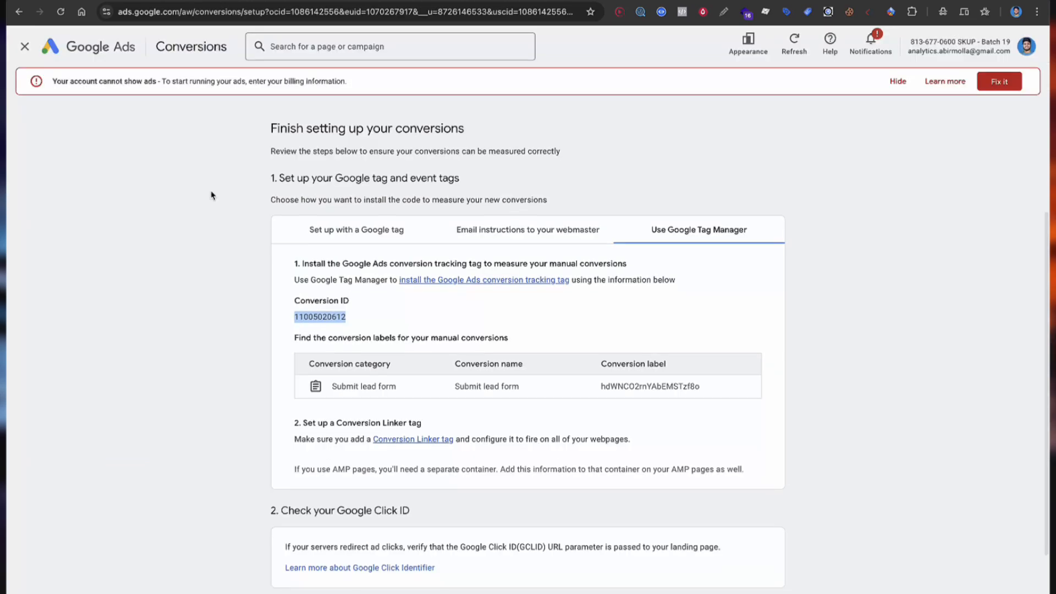
# Switch to the Google Ads conversion setup page and finish the setup.
pyautogui.click(213, 196)
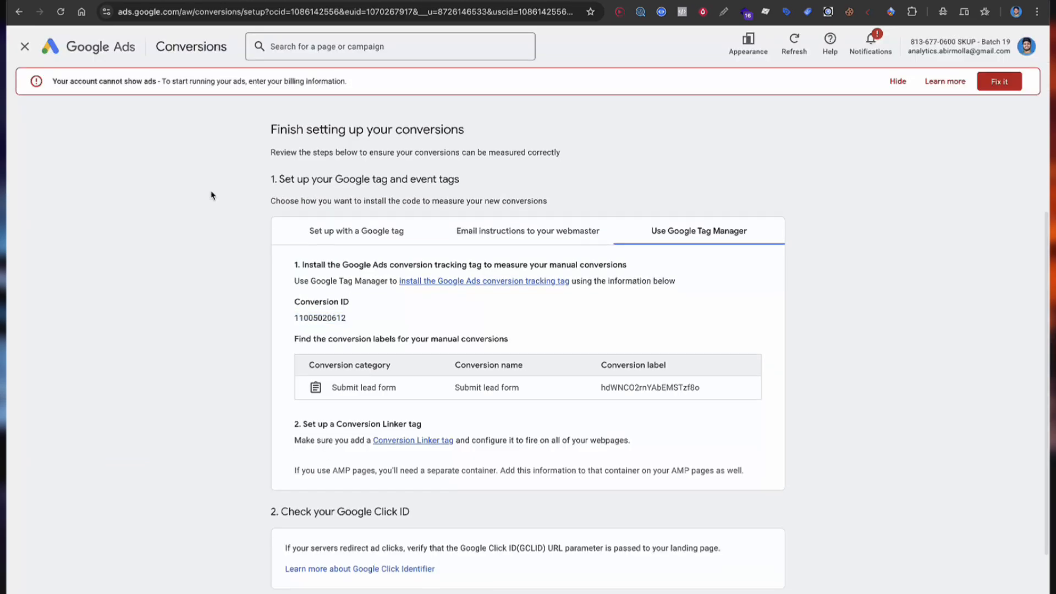
pyautogui.scroll(-2, 213, 196)
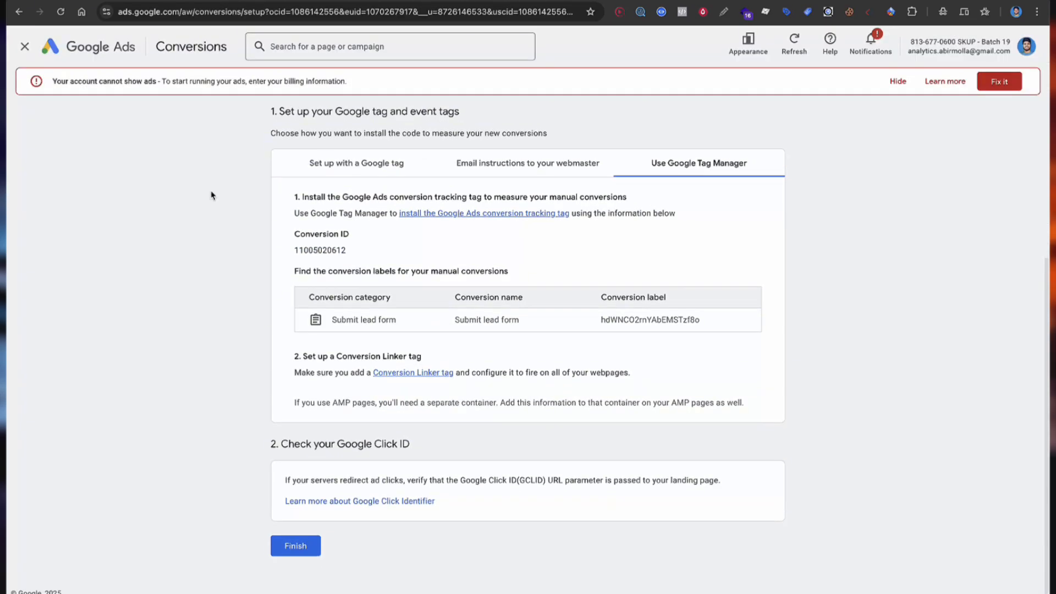
pyautogui.click(295, 545)
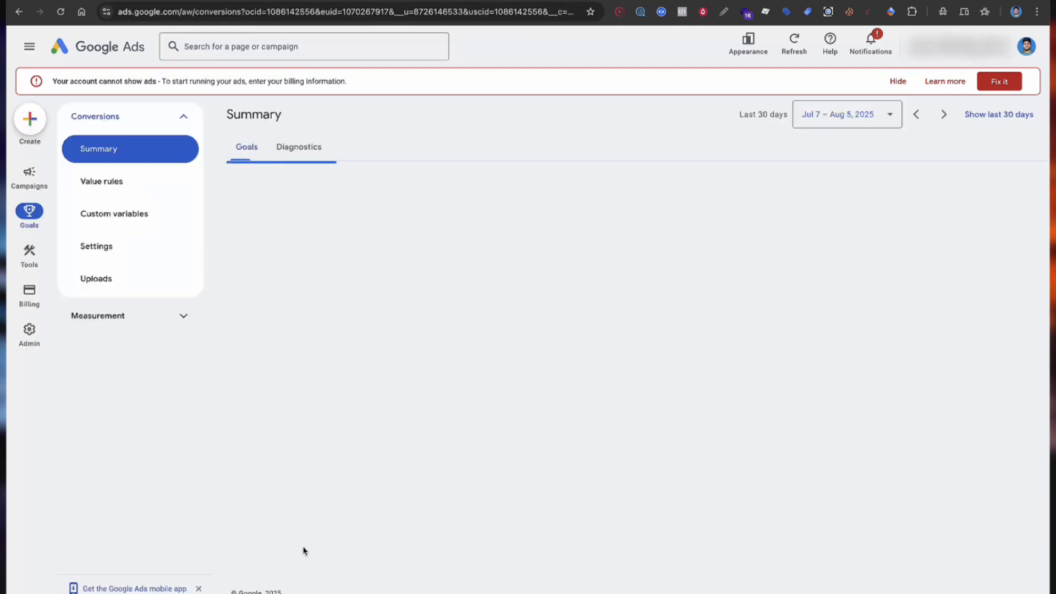